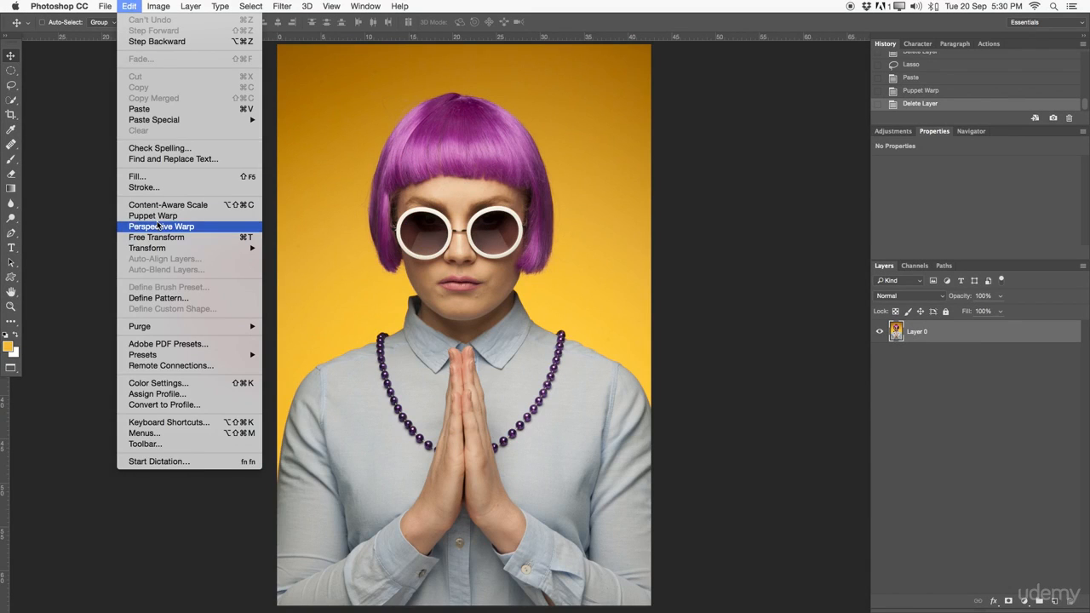
mouse_move(170, 248)
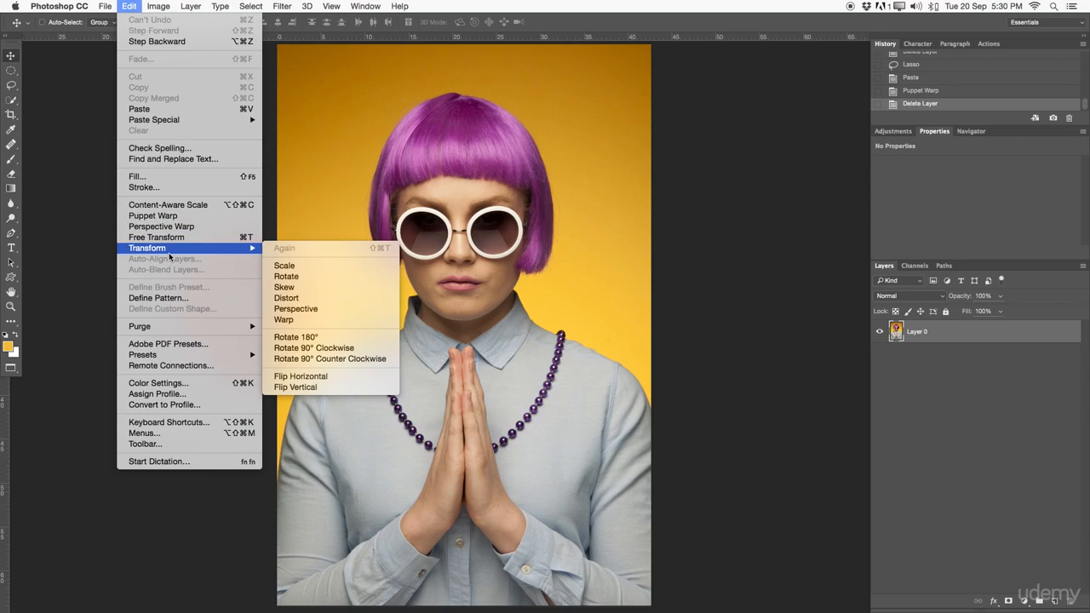
mouse_move(108, 5)
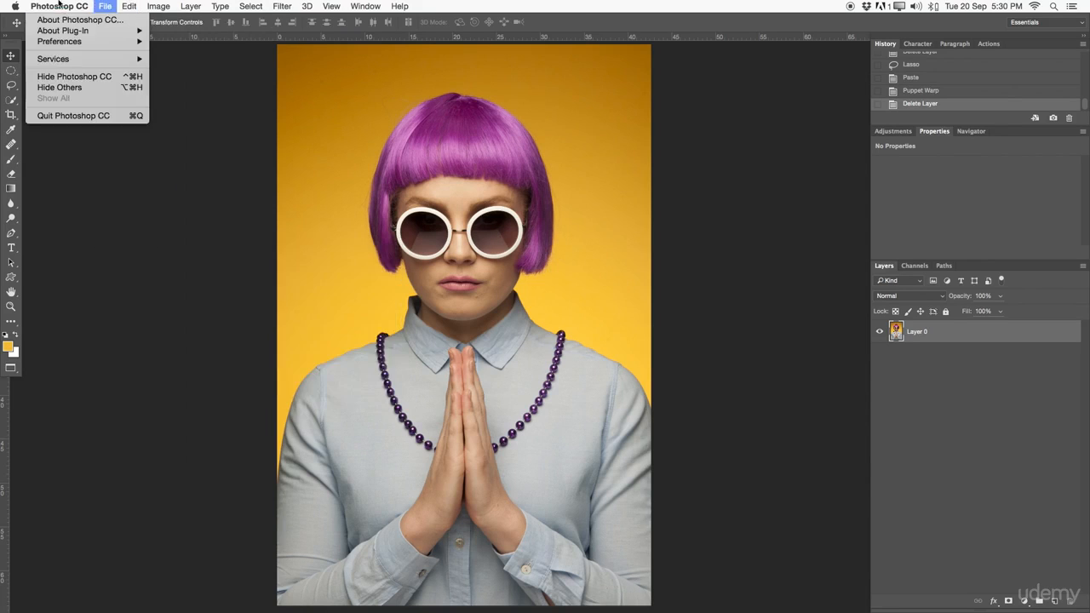
- Look up the commands matching "puppe", "paste" and "filter" with the built-in help search
mouse_move(401, 6)
drag(479, 21, 466, 22)
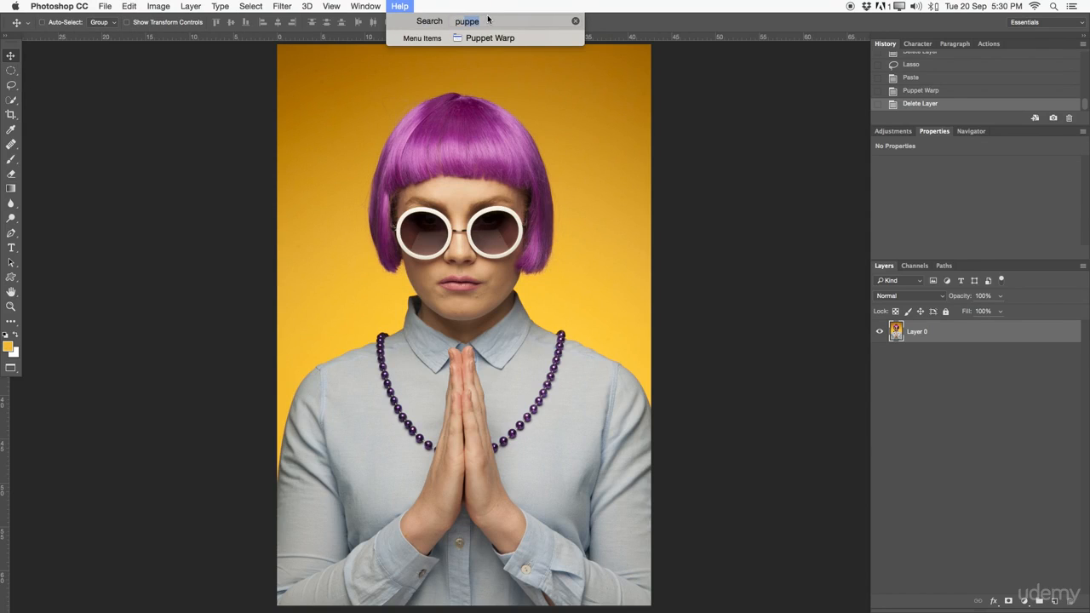
mouse_move(497, 38)
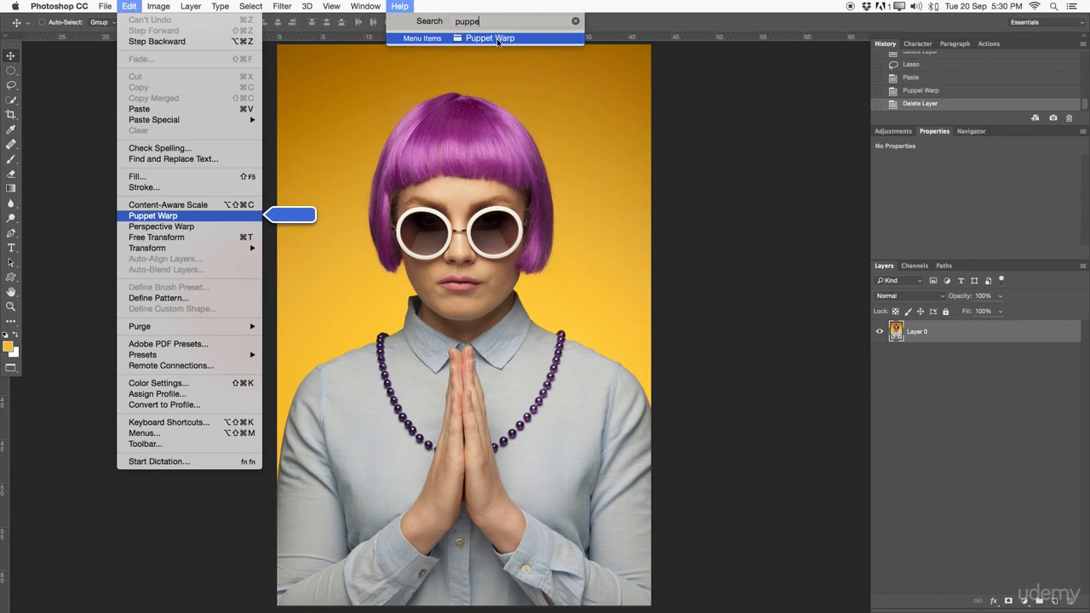
drag(481, 21, 450, 21)
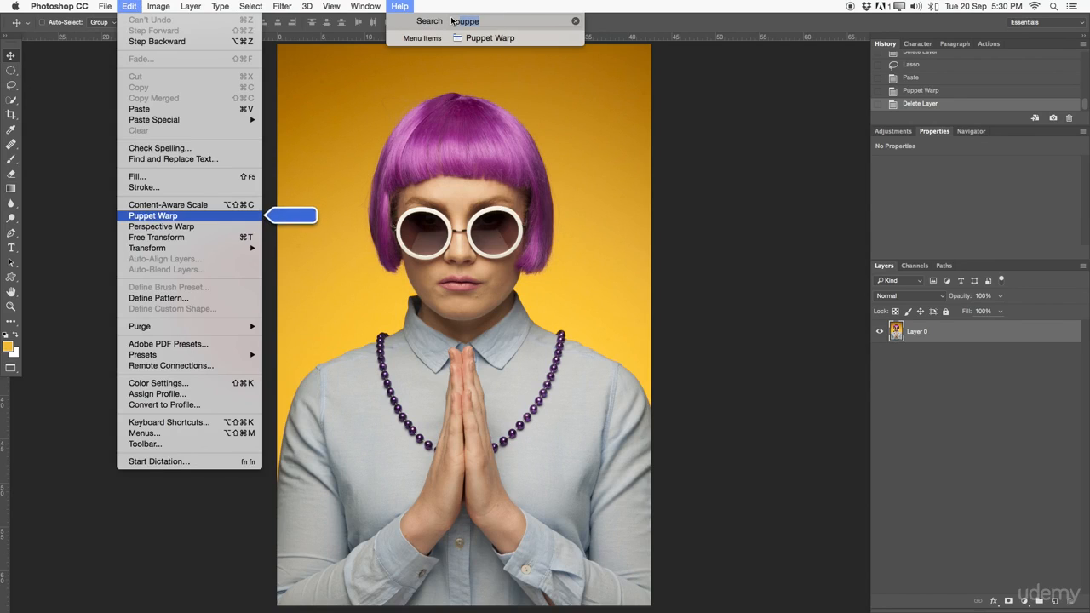
key(BackSpace)
text(paste)
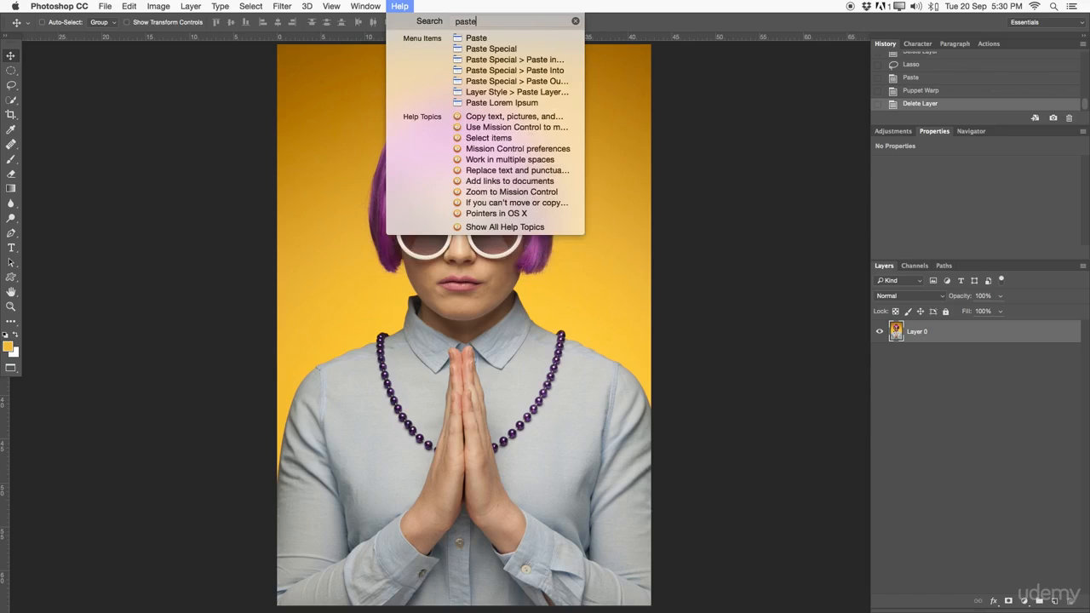
mouse_move(468, 39)
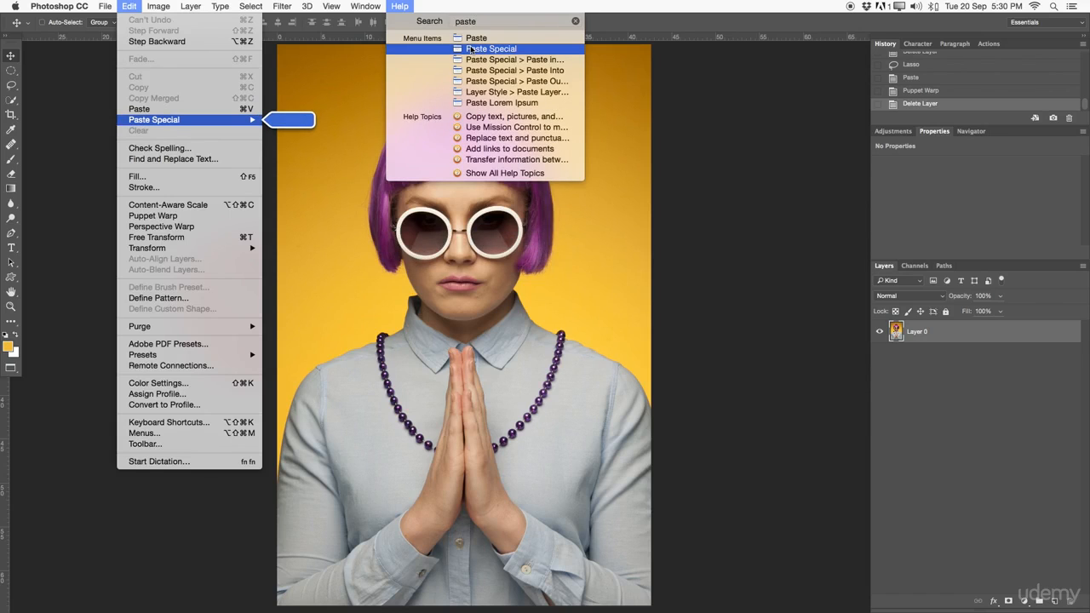
mouse_move(485, 72)
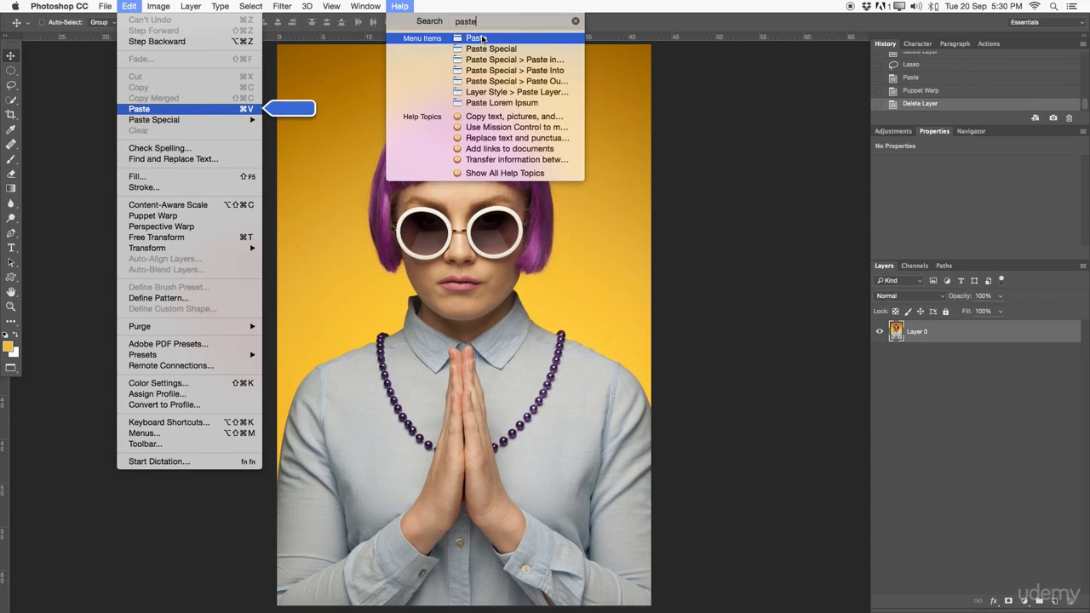
key(super+a)
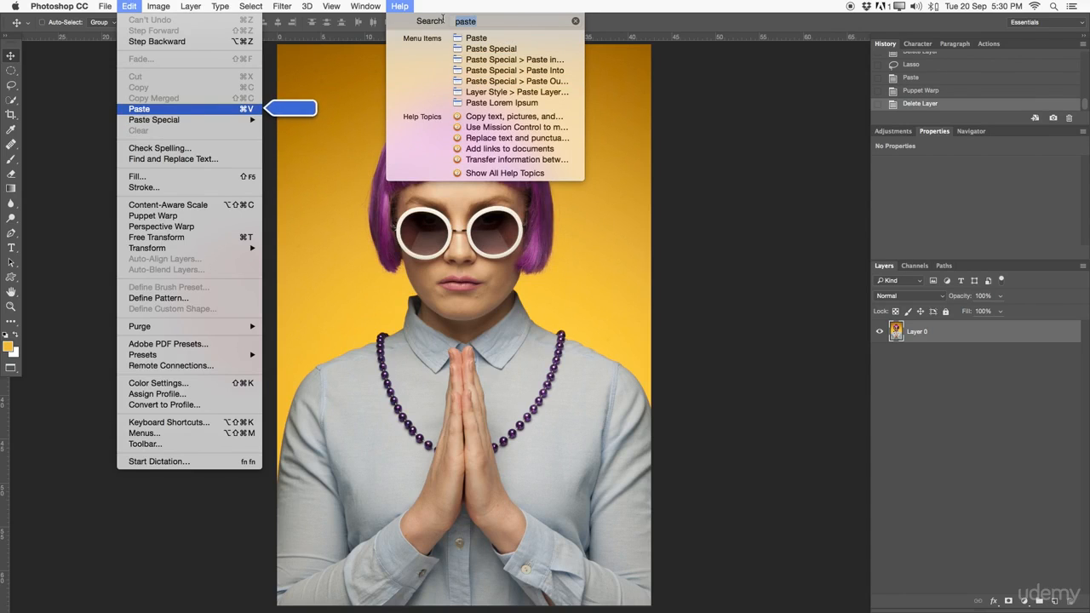
text(filter)
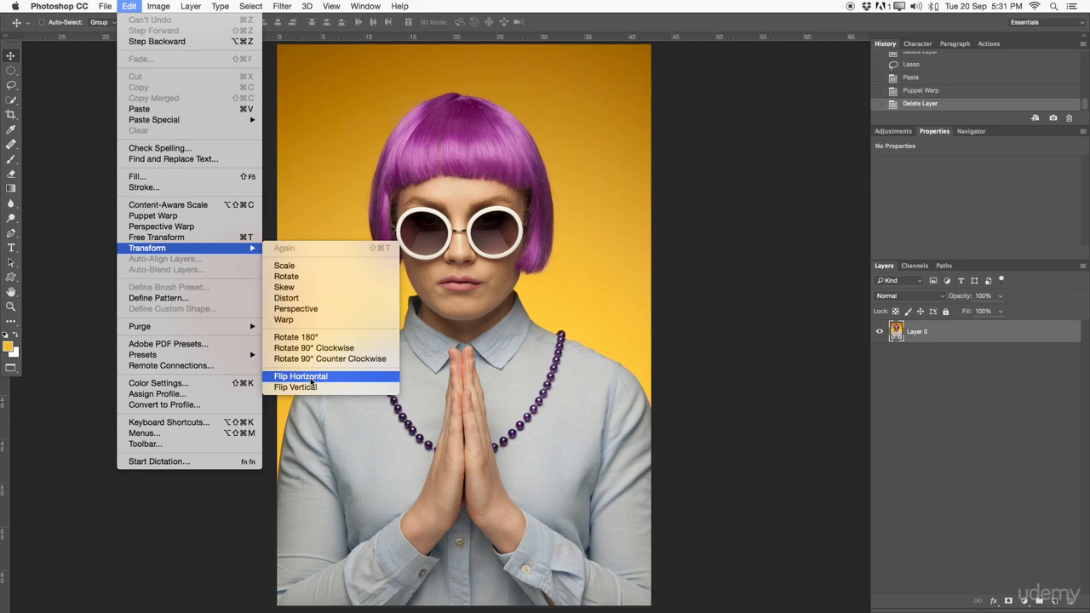
- Try flipping the portrait layer horizontally and vertically, undoing each flip
click(310, 377)
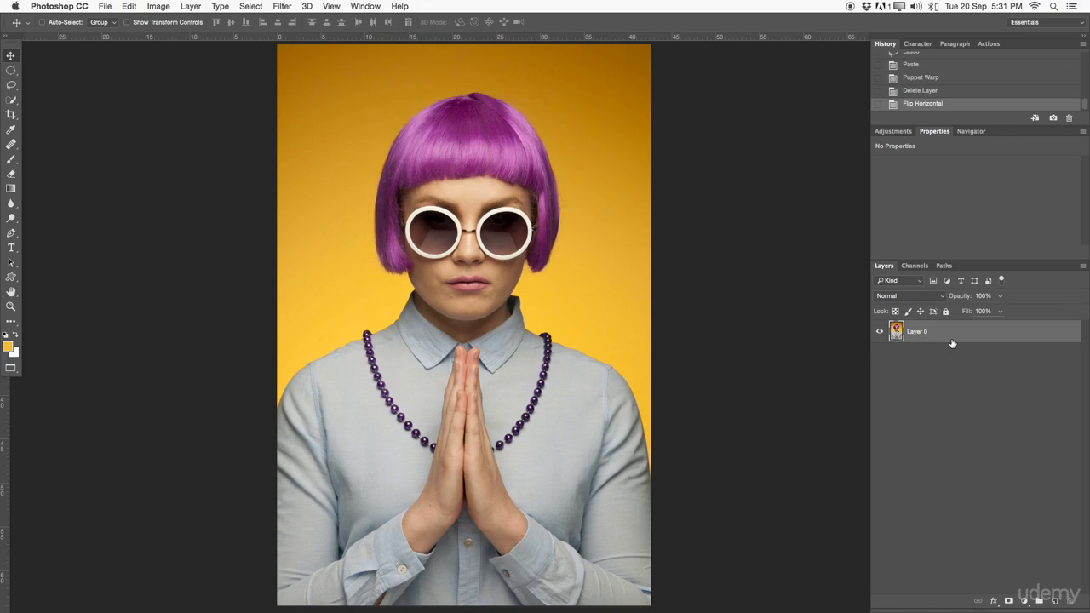
key(super+z)
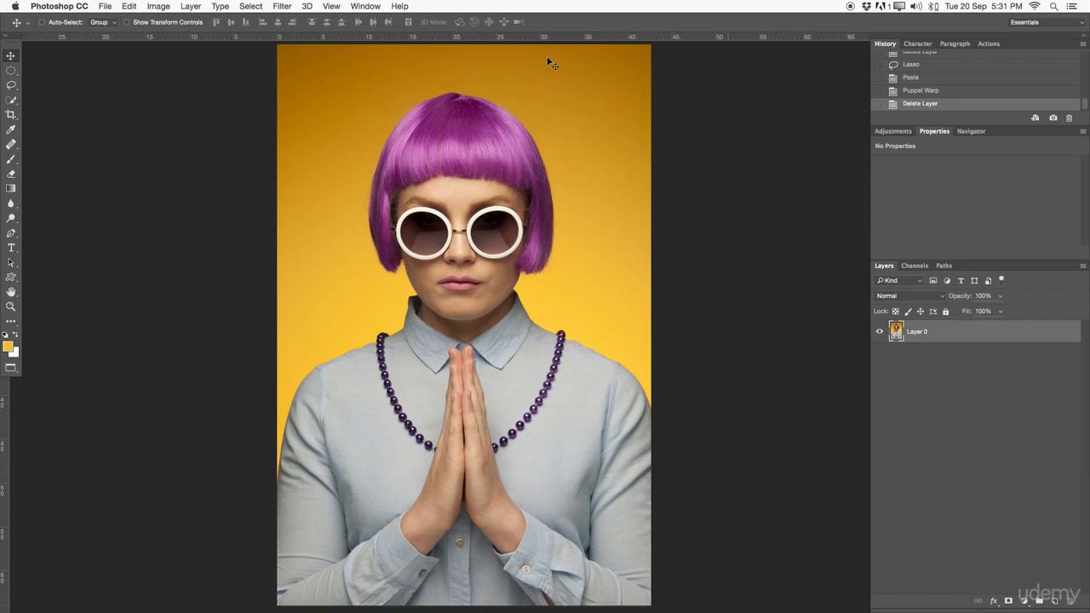
click(129, 6)
mouse_move(222, 248)
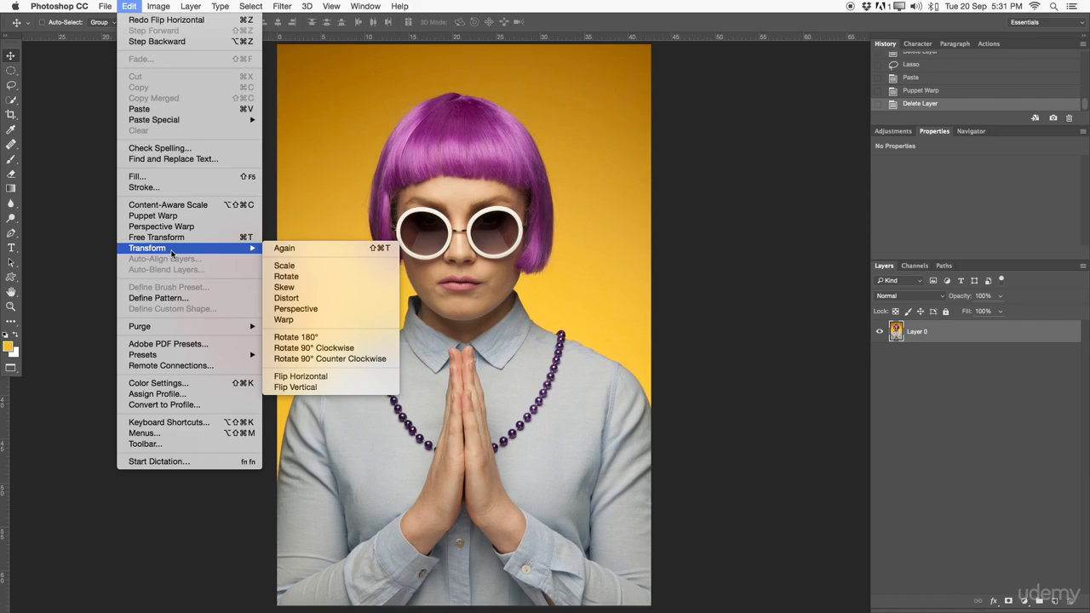
click(354, 388)
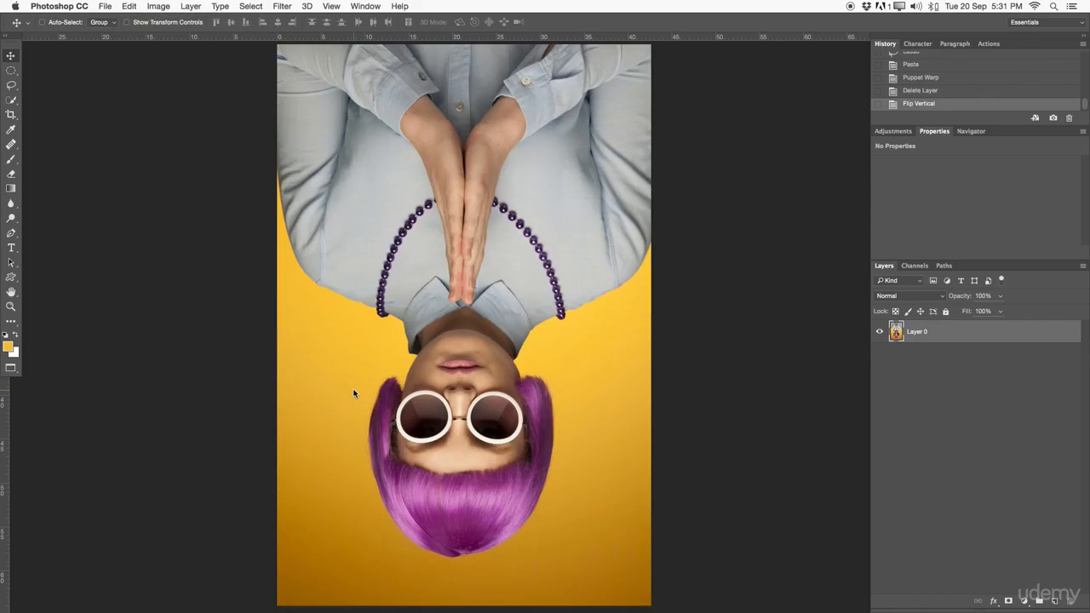
key(super+z)
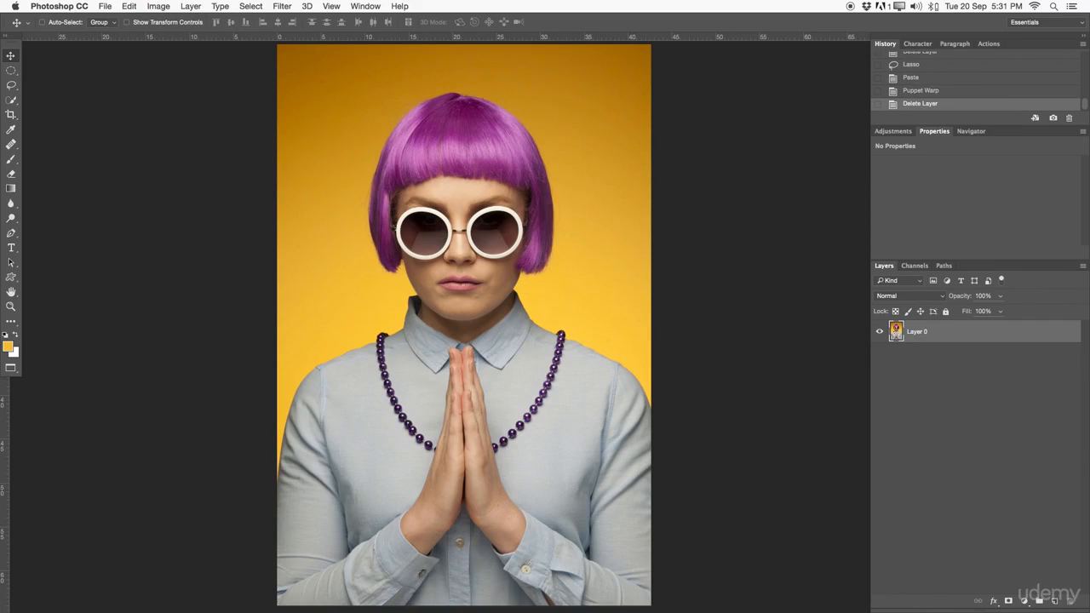
- Make an elliptical selection around the woman's head and transform the selection into a nearly round outline ending just below the chin
click(11, 70)
click(69, 81)
drag(359, 82, 569, 362)
drag(520, 309, 519, 292)
right_click(519, 292)
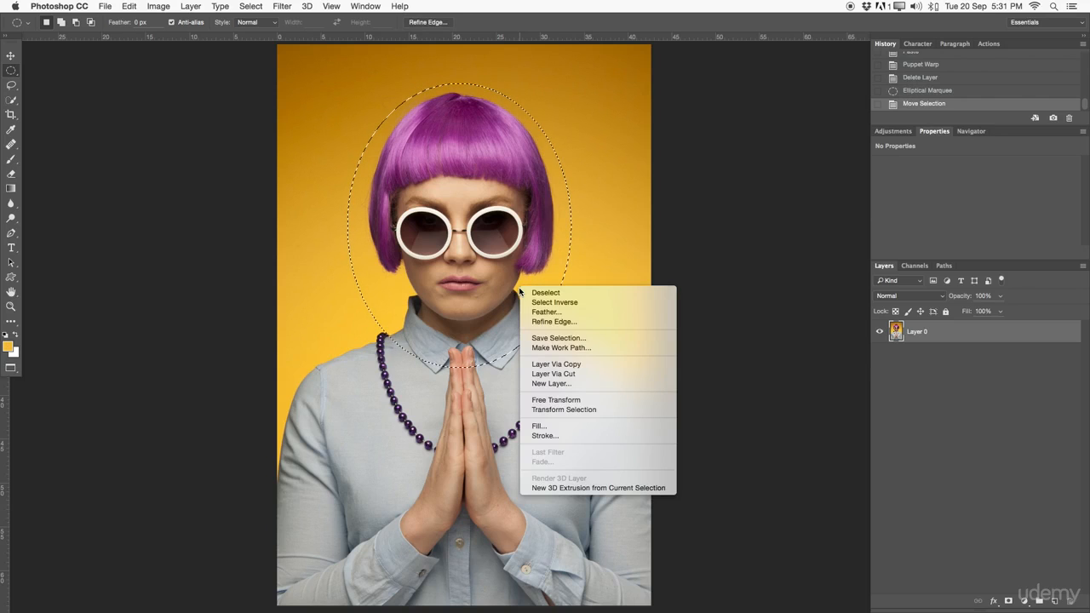
click(577, 409)
drag(464, 367, 460, 338)
drag(465, 82, 464, 87)
drag(461, 342, 459, 332)
click(496, 23)
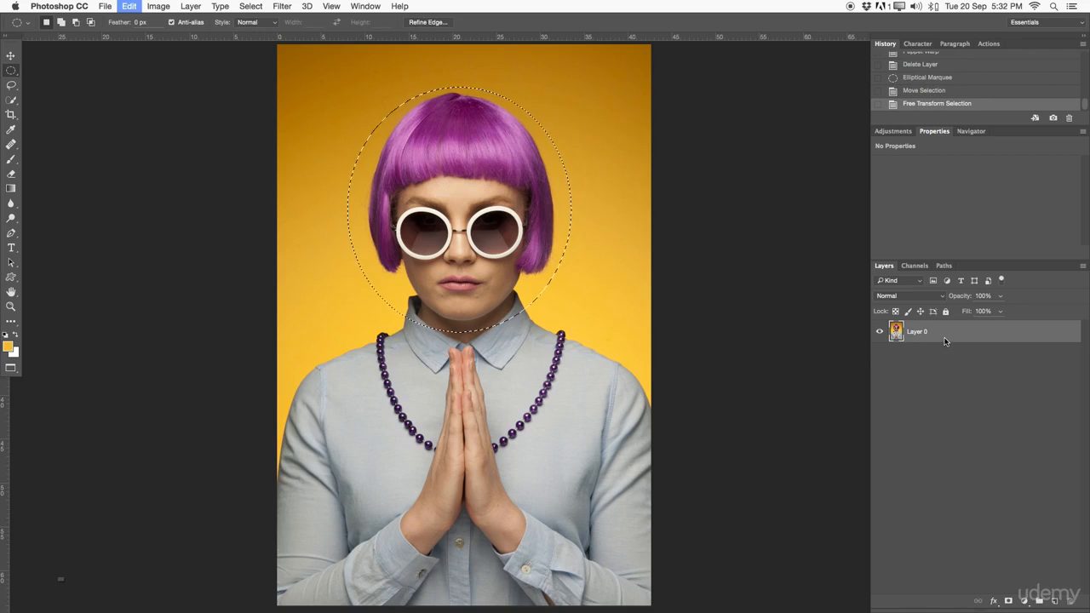
- Paste the copied head area onto a new layer and check the round cutout by toggling the visibility of both layers
key(super+v)
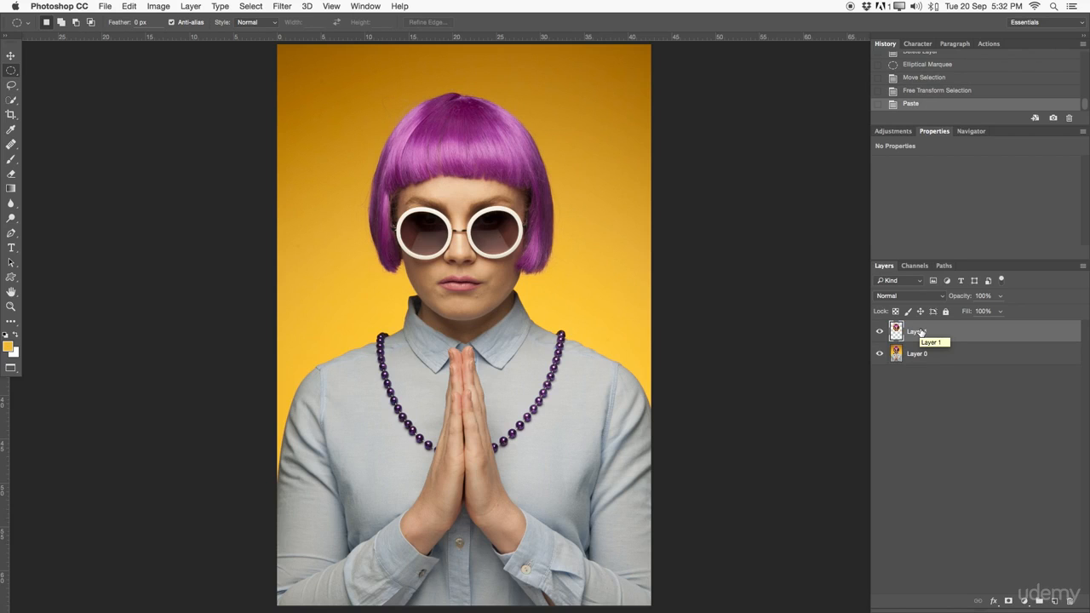
click(881, 353)
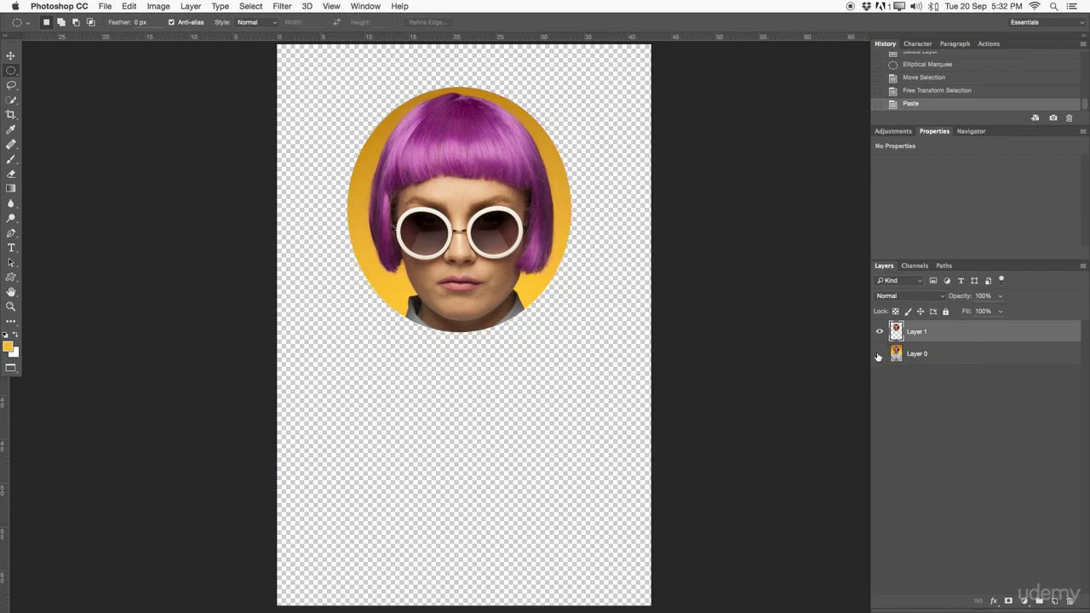
click(880, 353)
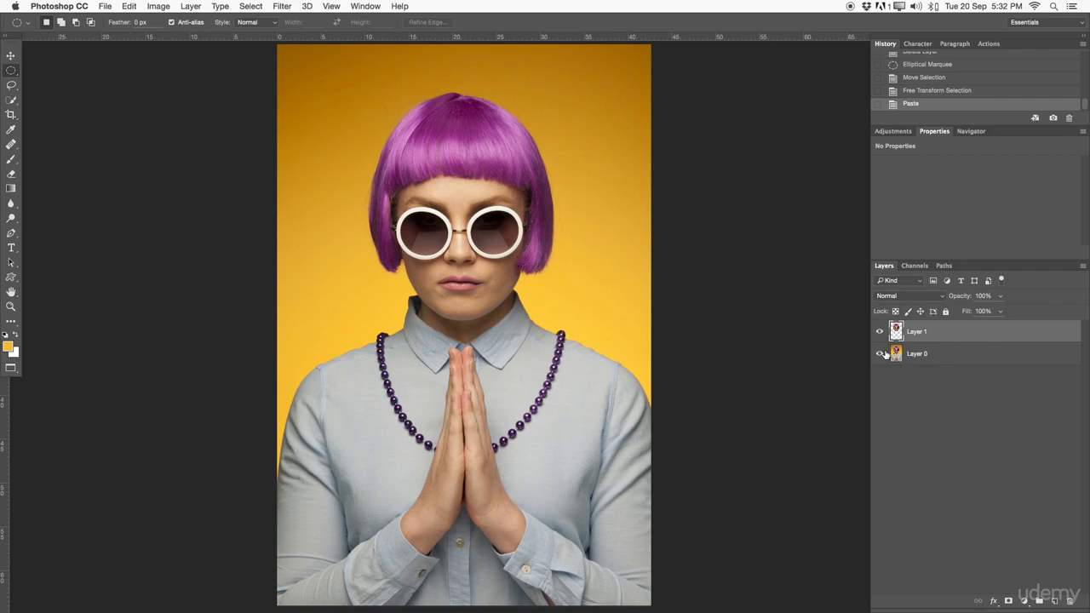
click(881, 353)
click(881, 331)
click(880, 332)
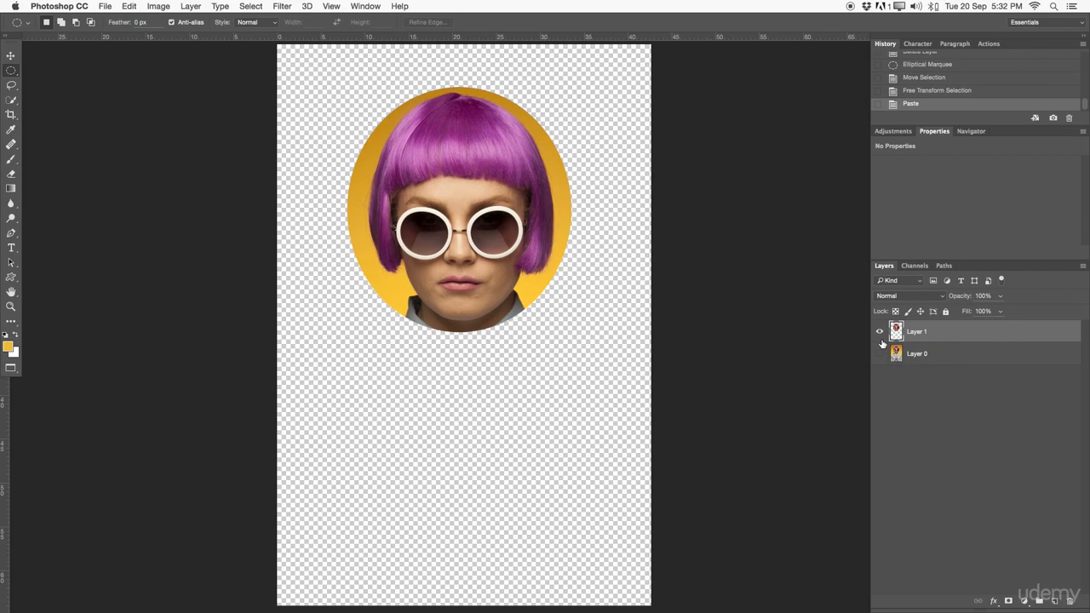
click(881, 354)
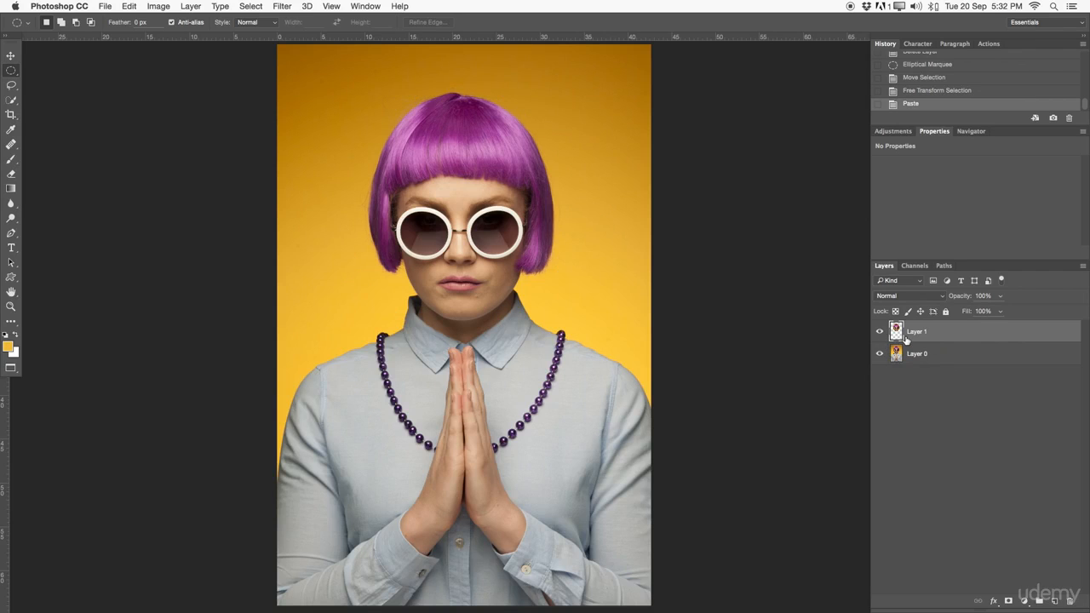
- Try the Scale transform on the pasted head layer
click(135, 6)
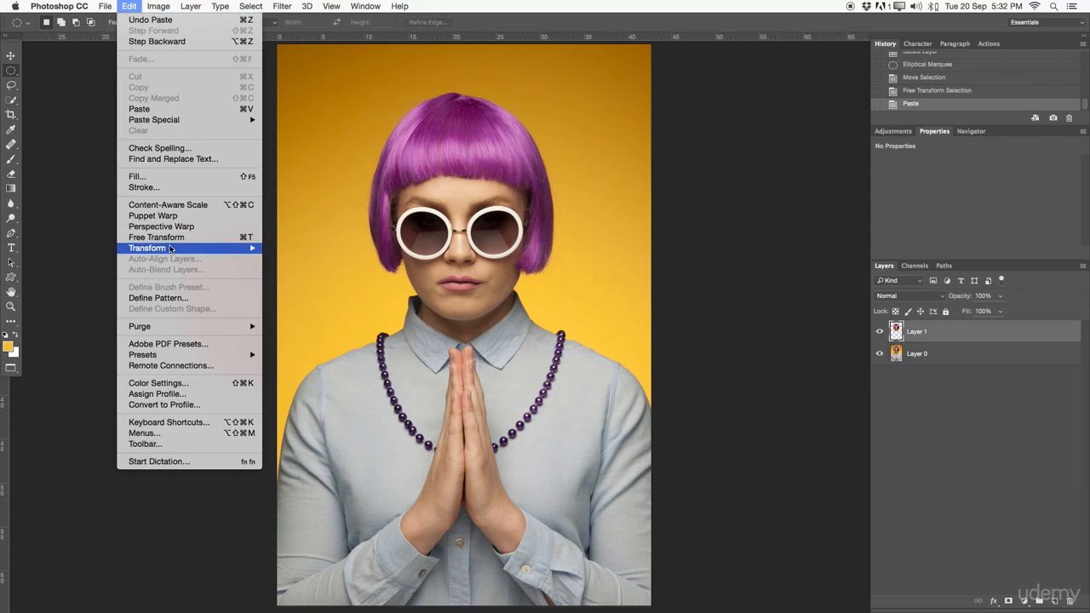
mouse_move(171, 248)
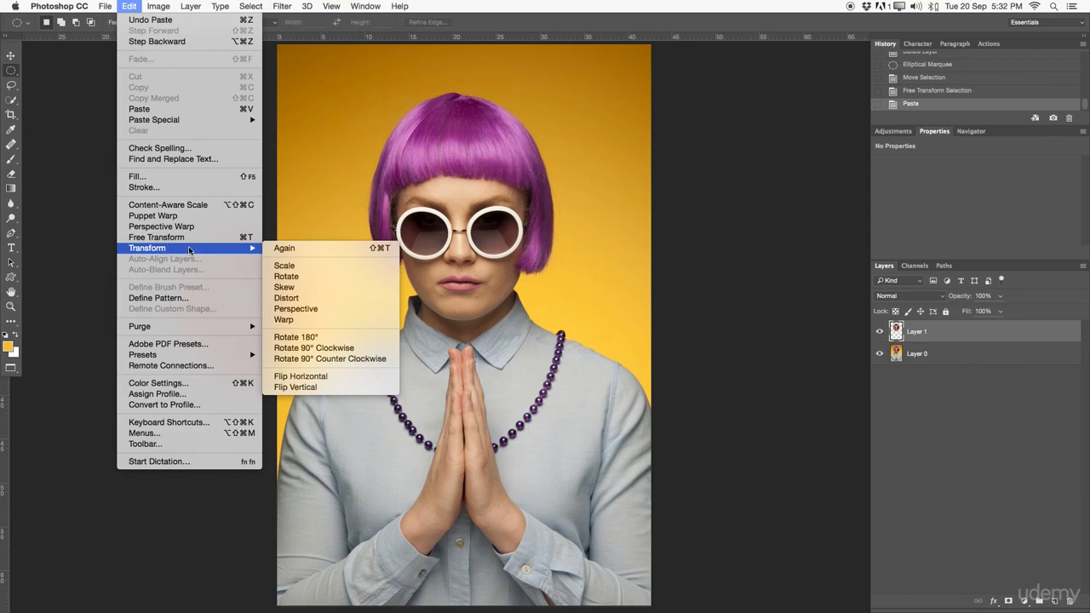
click(333, 266)
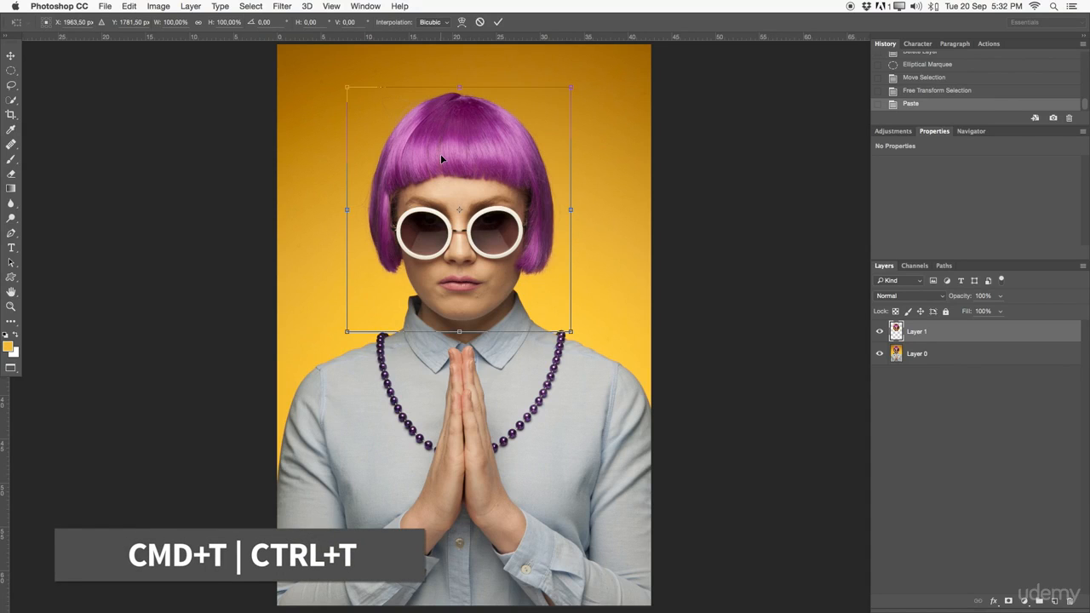
drag(571, 87, 564, 146)
key(Return)
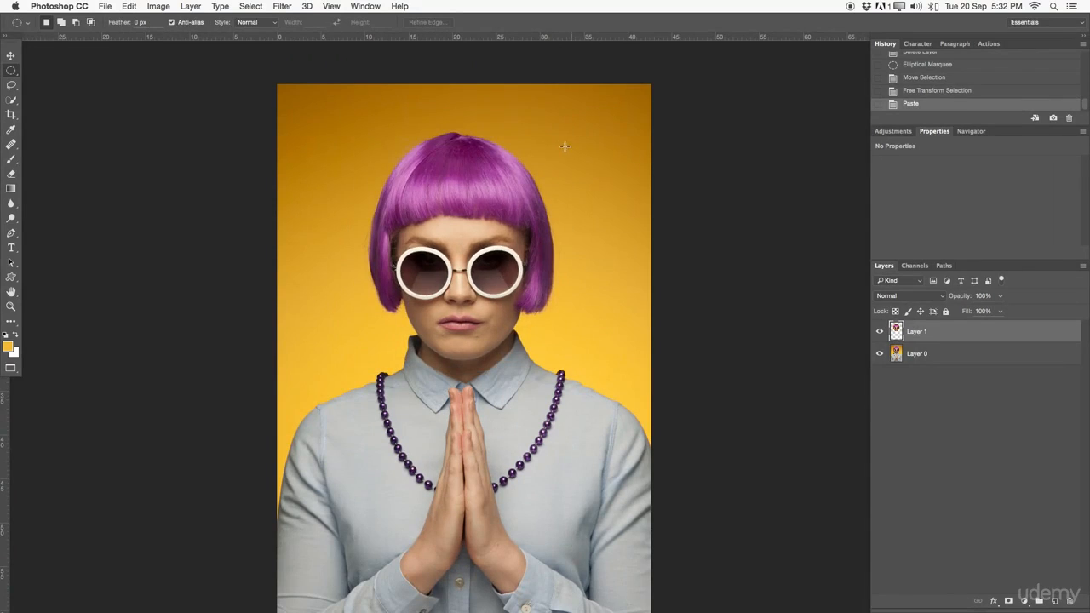
- Try the Rotate transform on the pasted head layer and cancel it
click(130, 6)
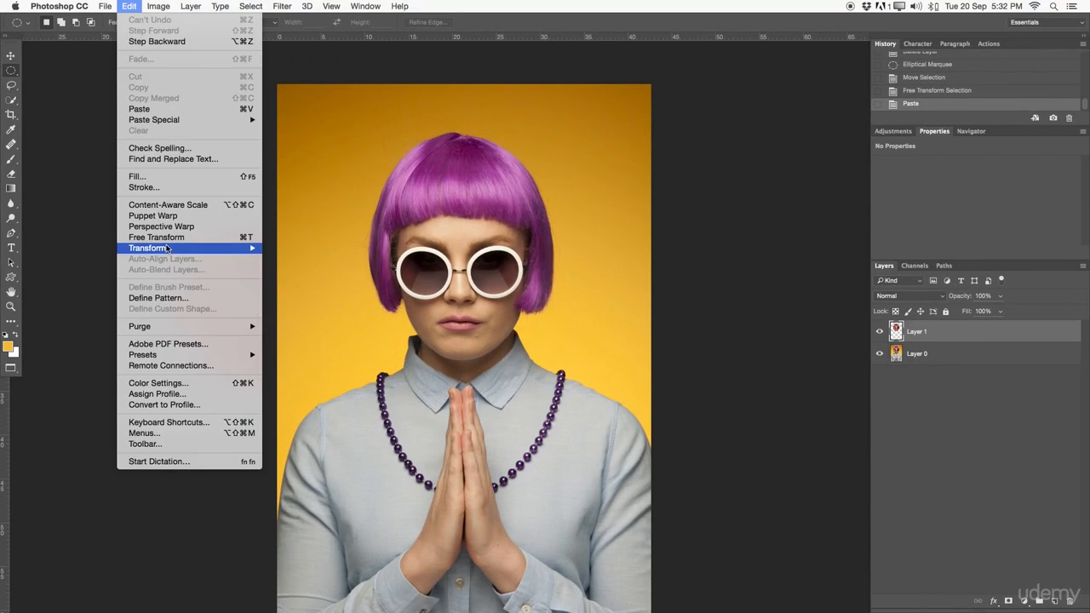
mouse_move(168, 248)
click(356, 277)
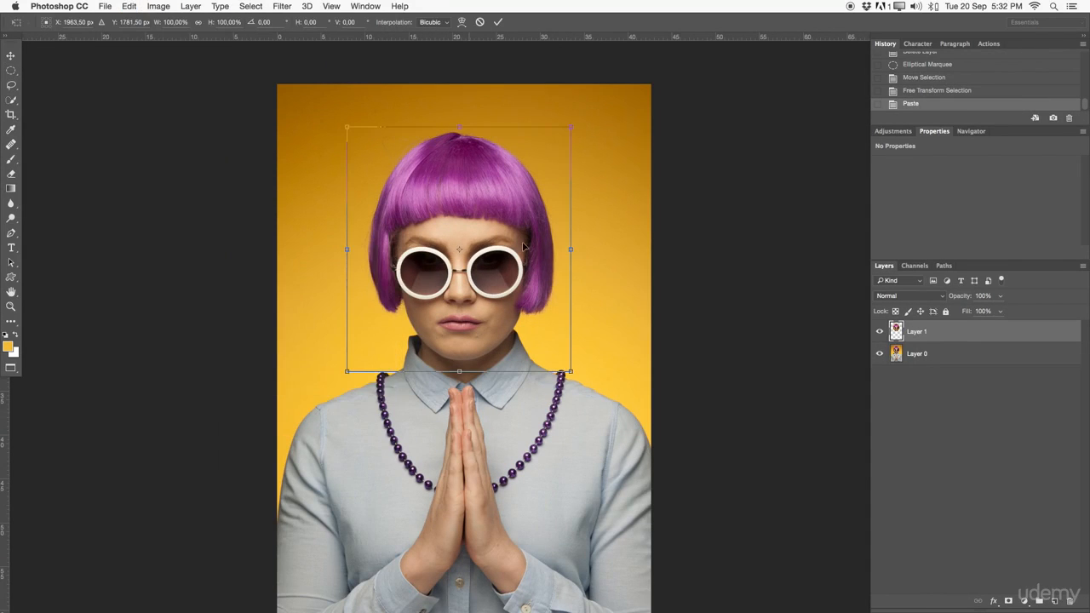
drag(605, 192, 548, 223)
key(Escape)
click(129, 6)
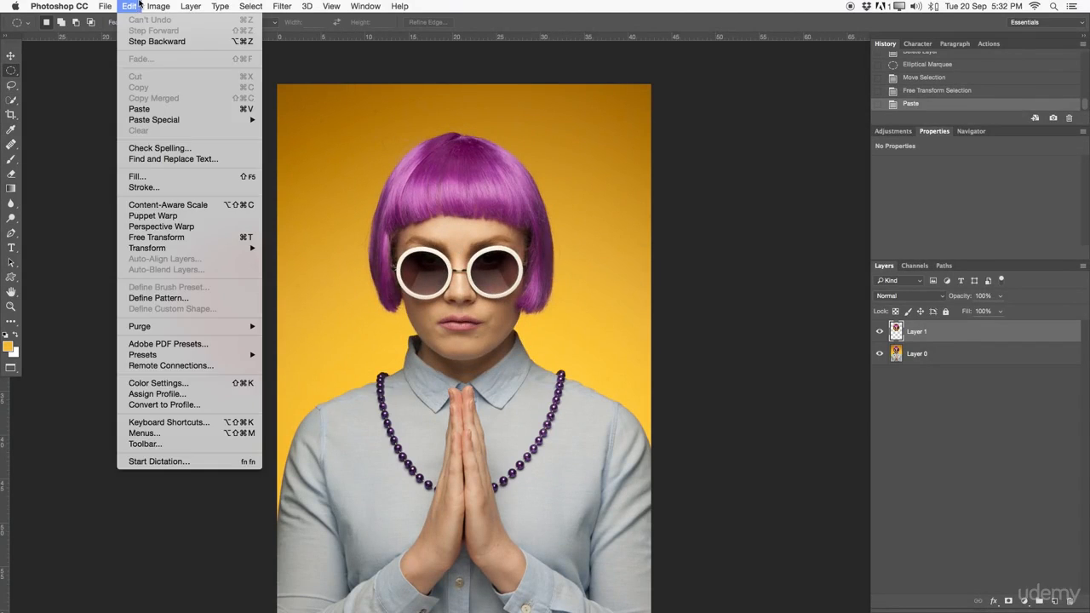
mouse_move(166, 250)
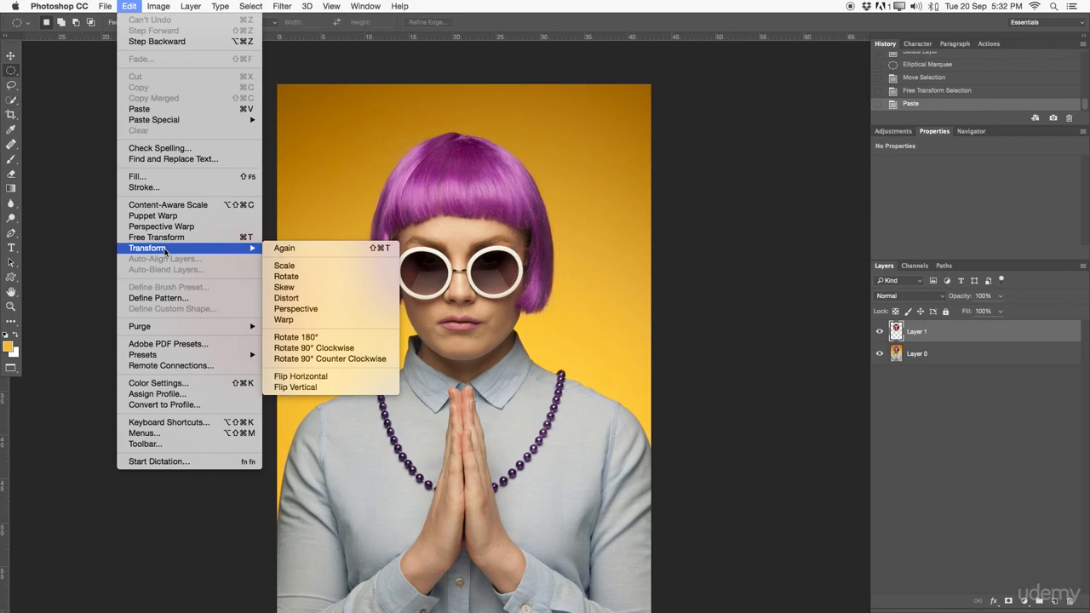
click(345, 297)
key(Escape)
- Try skewing the pasted head layer by stretching its right-hand corners vertically and lowering its upper-left corner, and cancel the transform
click(193, 6)
mouse_move(132, 6)
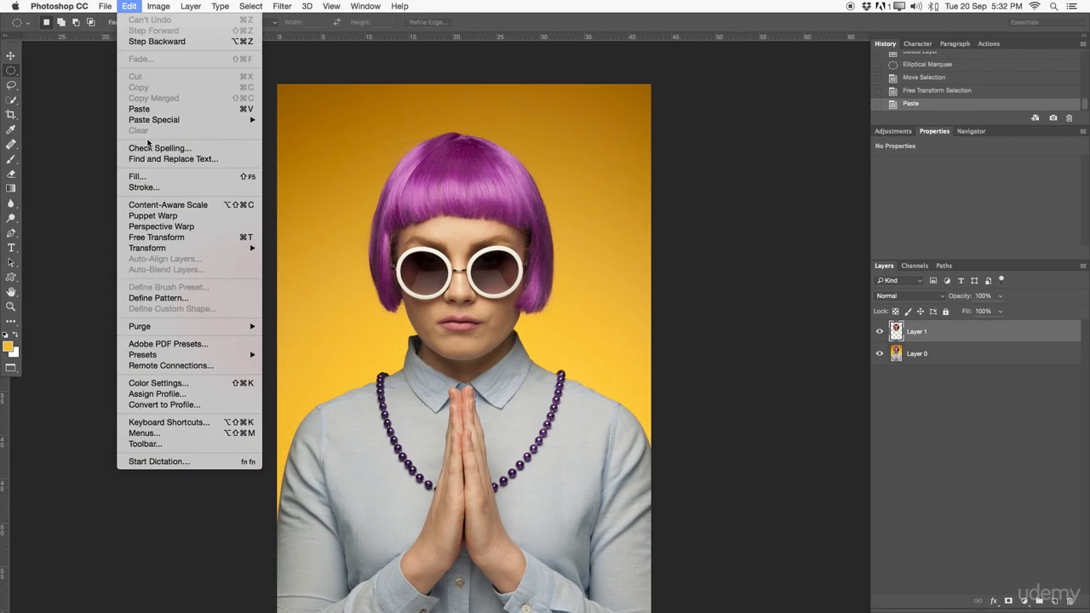
mouse_move(166, 248)
click(314, 287)
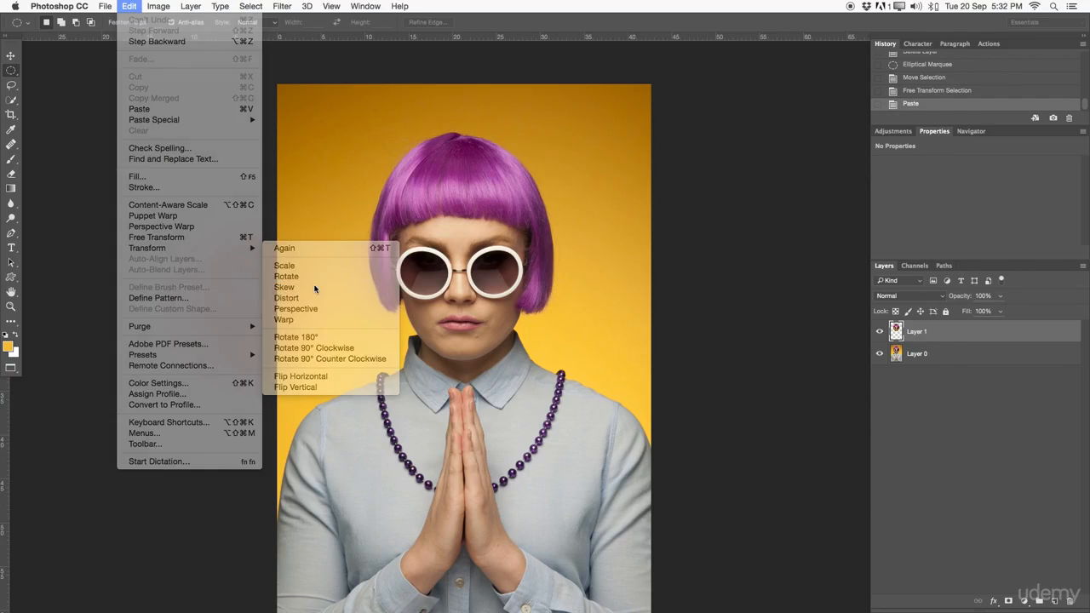
drag(566, 134, 570, 55)
drag(570, 372, 581, 457)
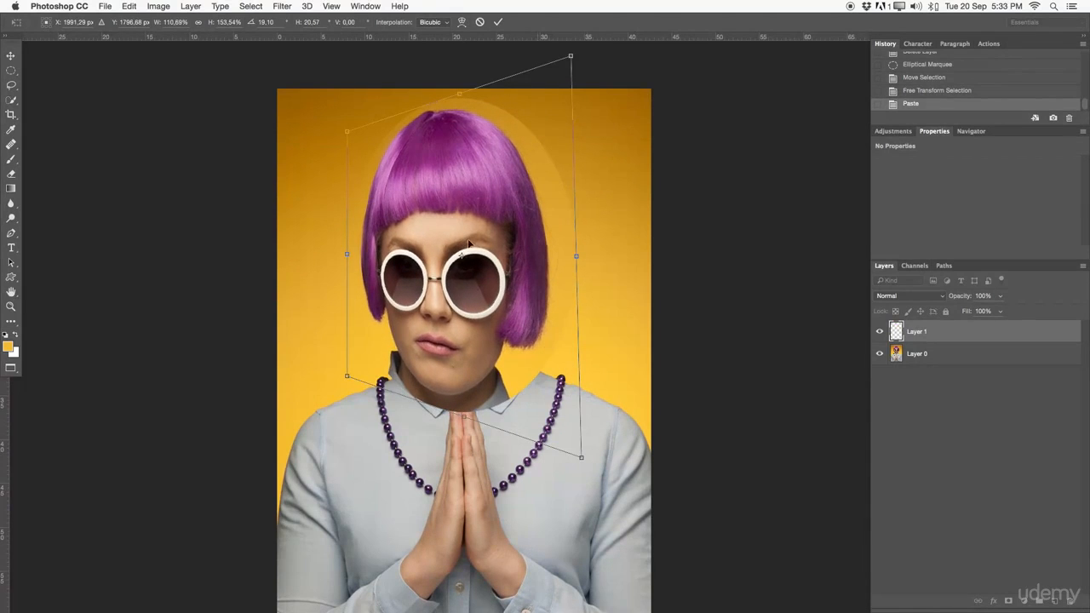
drag(364, 136, 345, 171)
drag(456, 118, 473, 150)
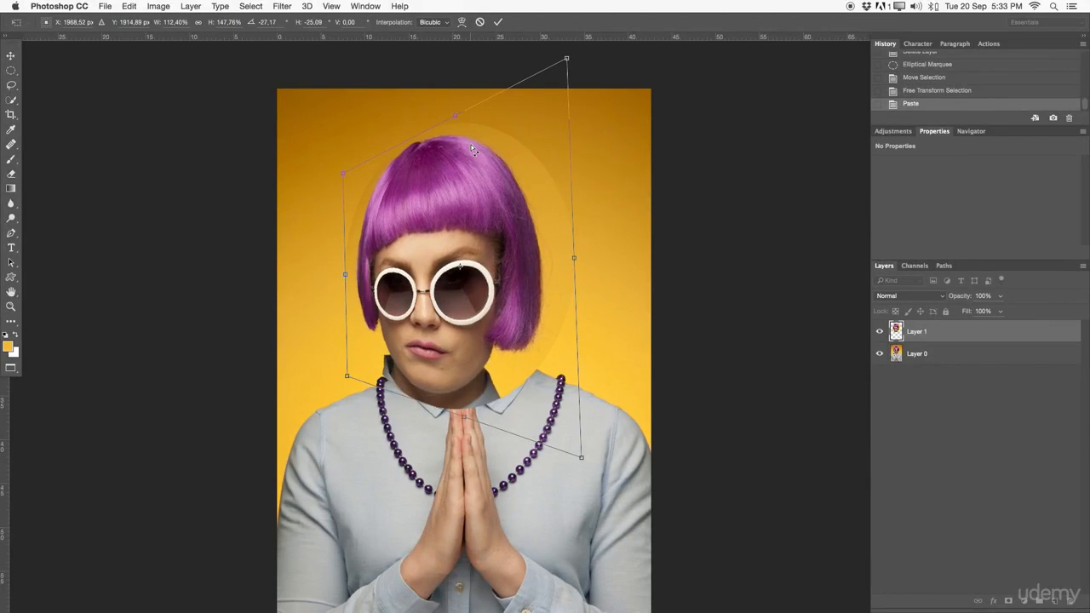
key(Escape)
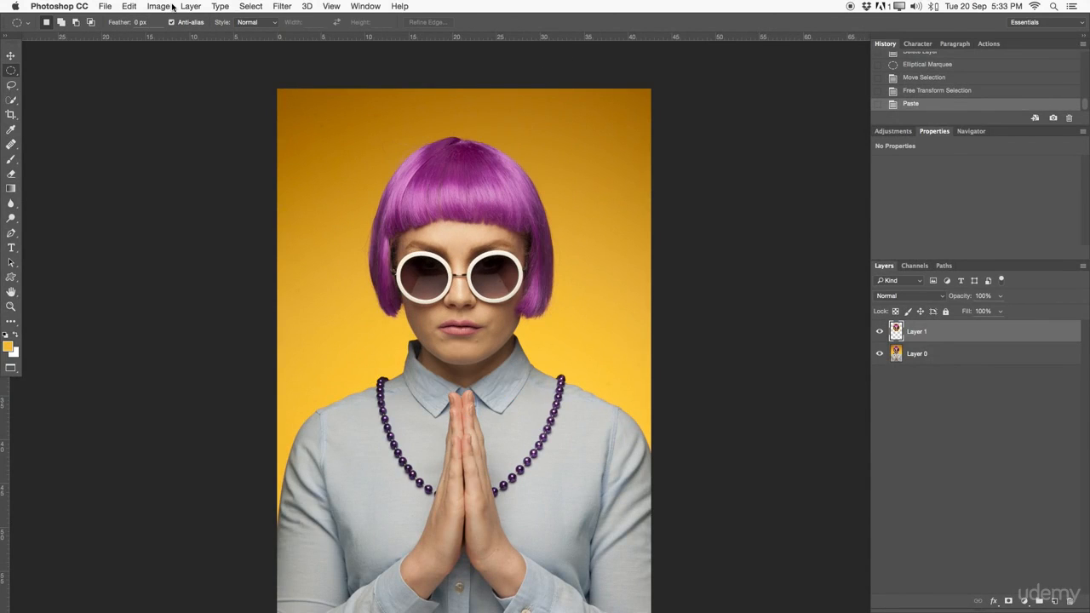
- Try distorting the pasted head layer by drawing its upper corners inward and lowering its right side, apply it, and undo the distortion
click(135, 6)
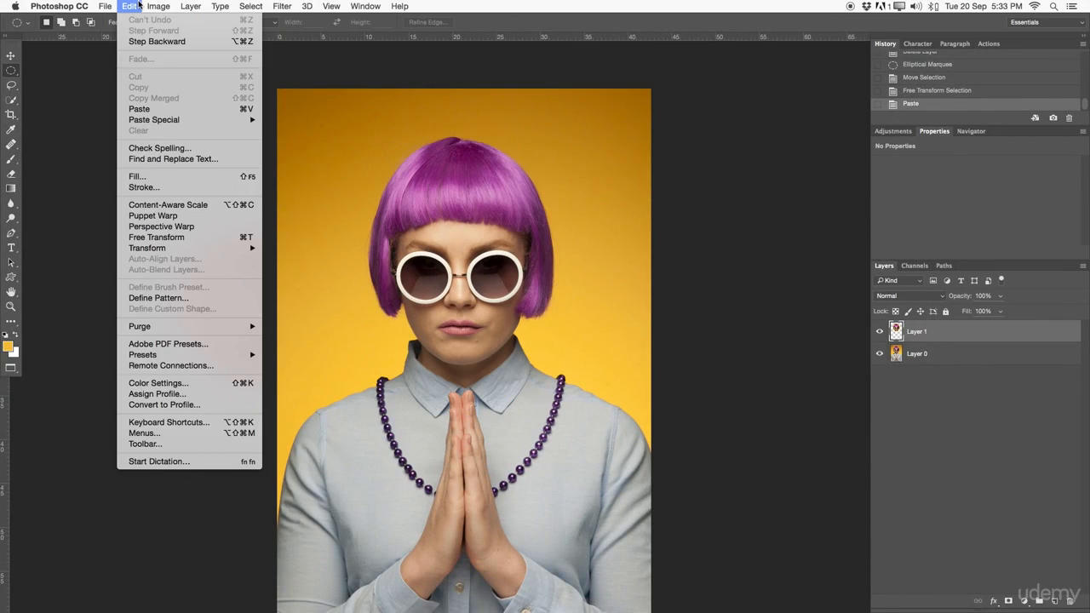
mouse_move(169, 247)
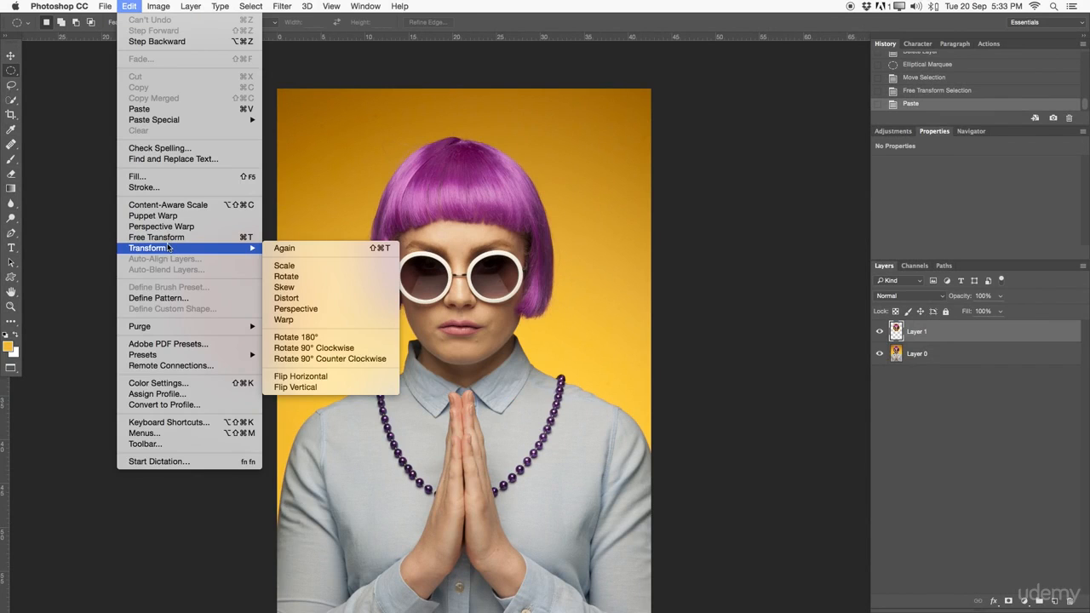
click(314, 311)
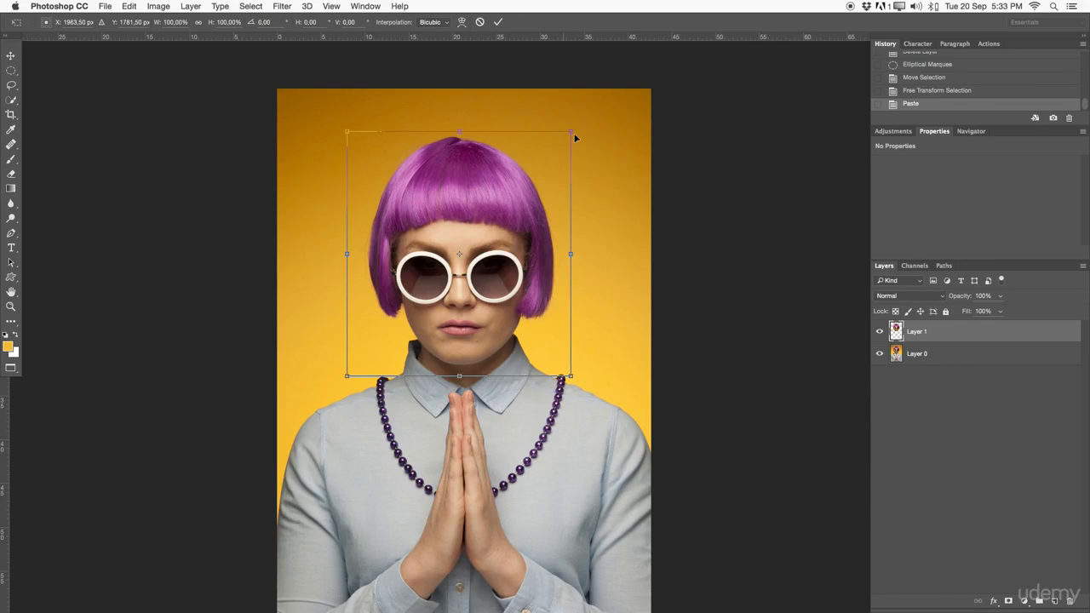
drag(569, 134, 541, 599)
drag(532, 511, 527, 41)
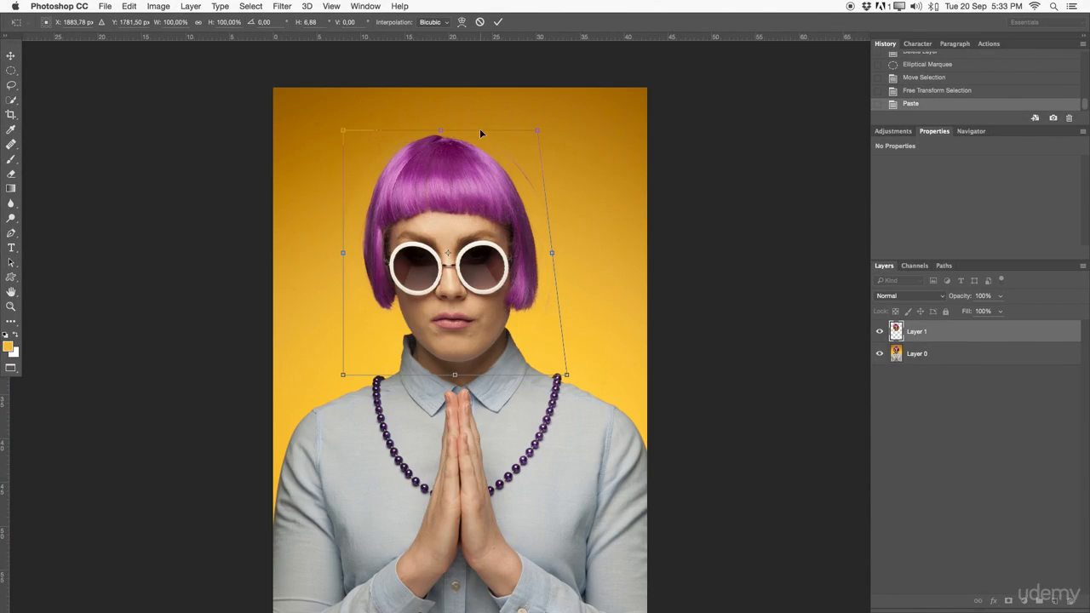
drag(358, 131, 391, 133)
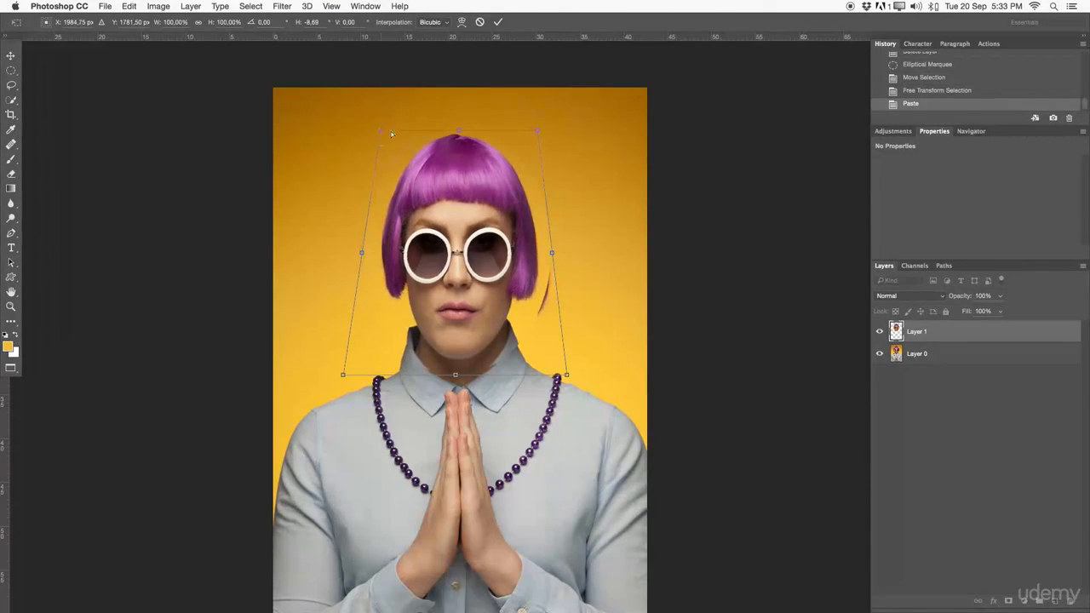
mouse_move(552, 252)
mouse_down()
mouse_move(545, 233)
mouse_move(545, 250)
mouse_up()
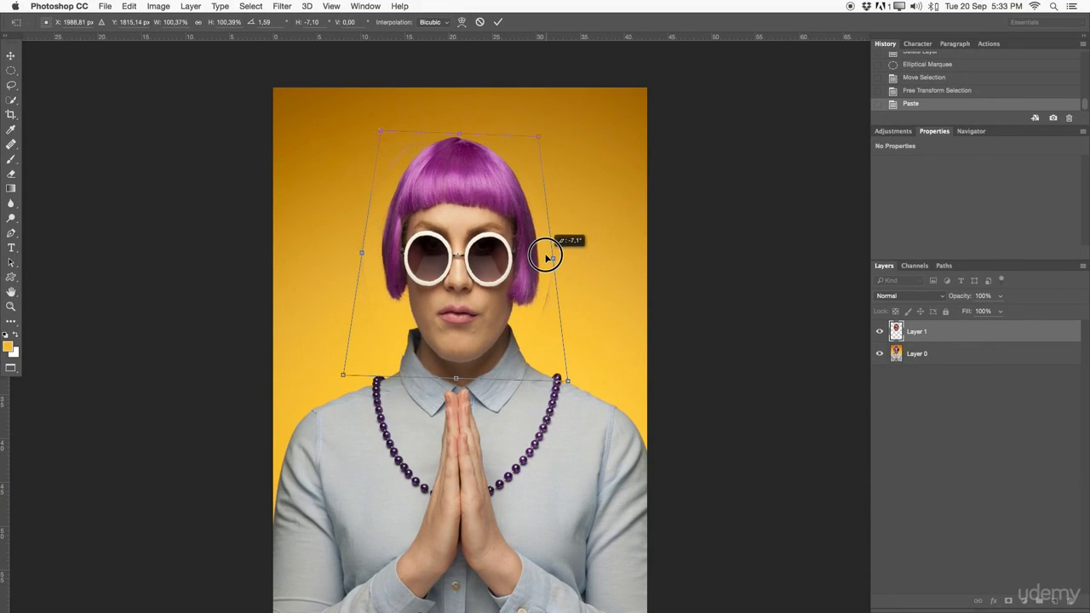
click(462, 124)
drag(537, 137, 518, 135)
mouse_move(380, 135)
mouse_down()
mouse_move(397, 128)
mouse_move(381, 136)
mouse_up()
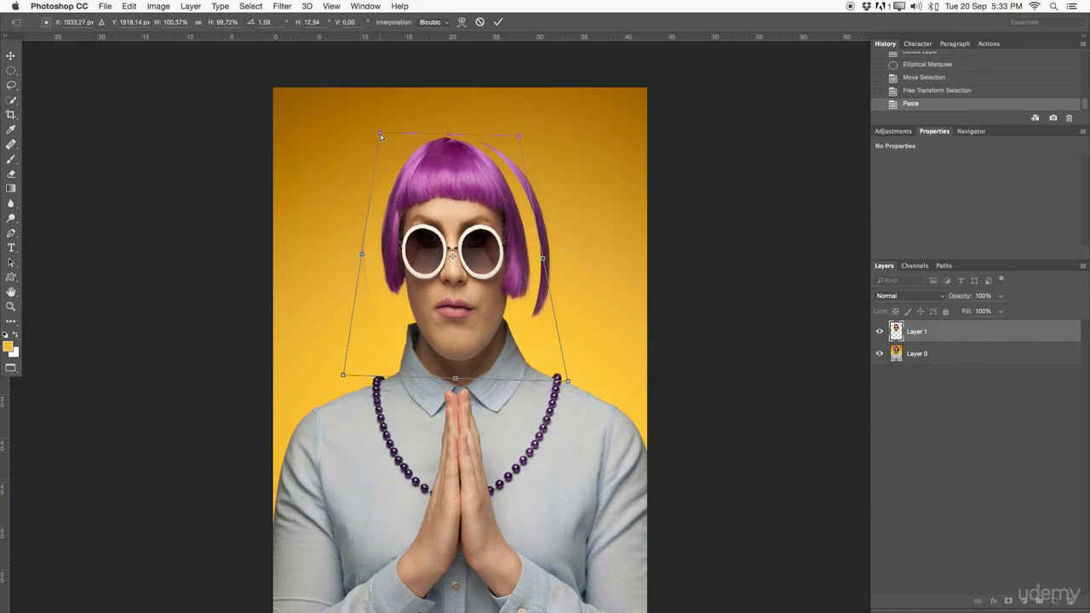
key(Return)
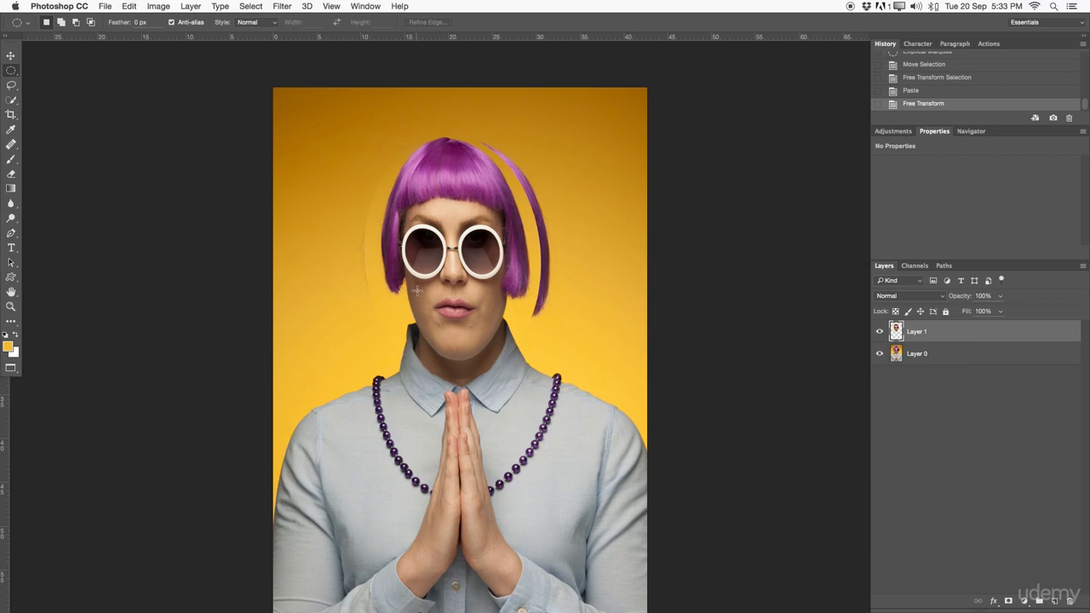
drag(474, 299, 444, 246)
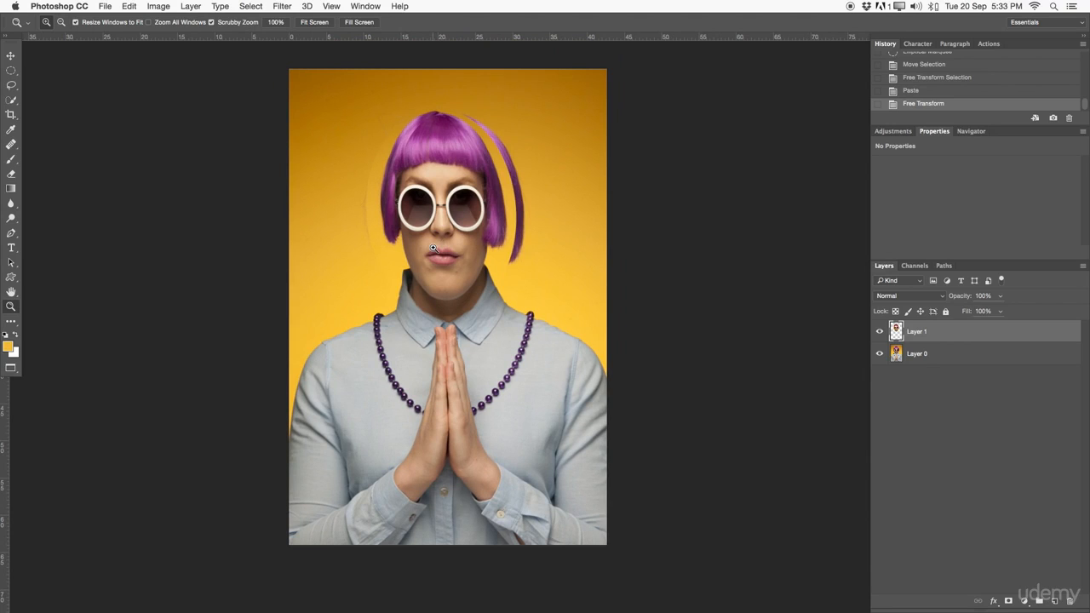
key(super+z)
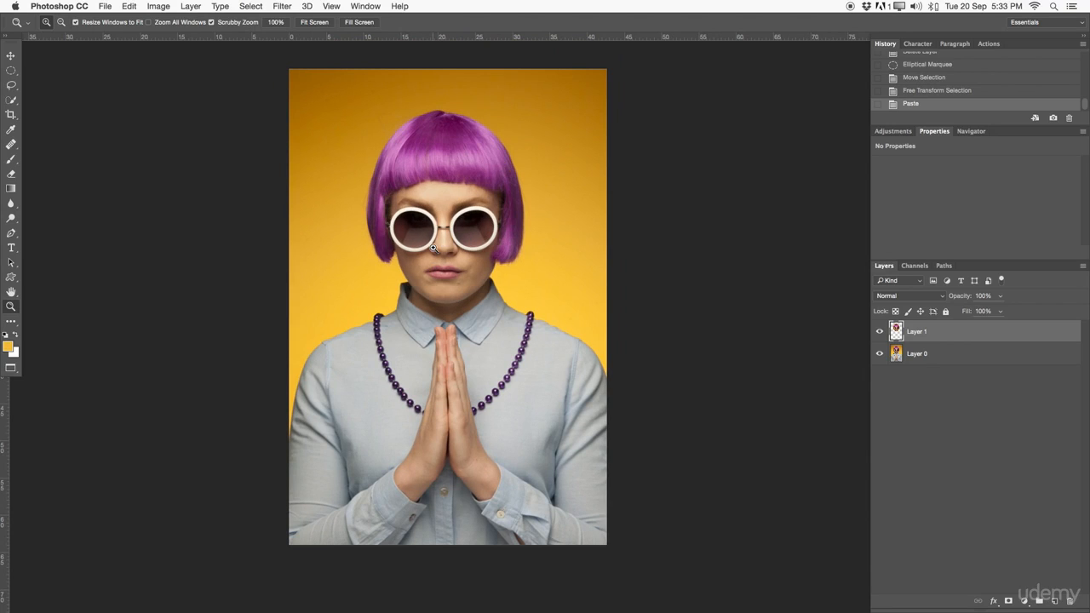
- Try the Perspective transform on the pasted head layer using its right-hand corners, and cancel it
click(132, 6)
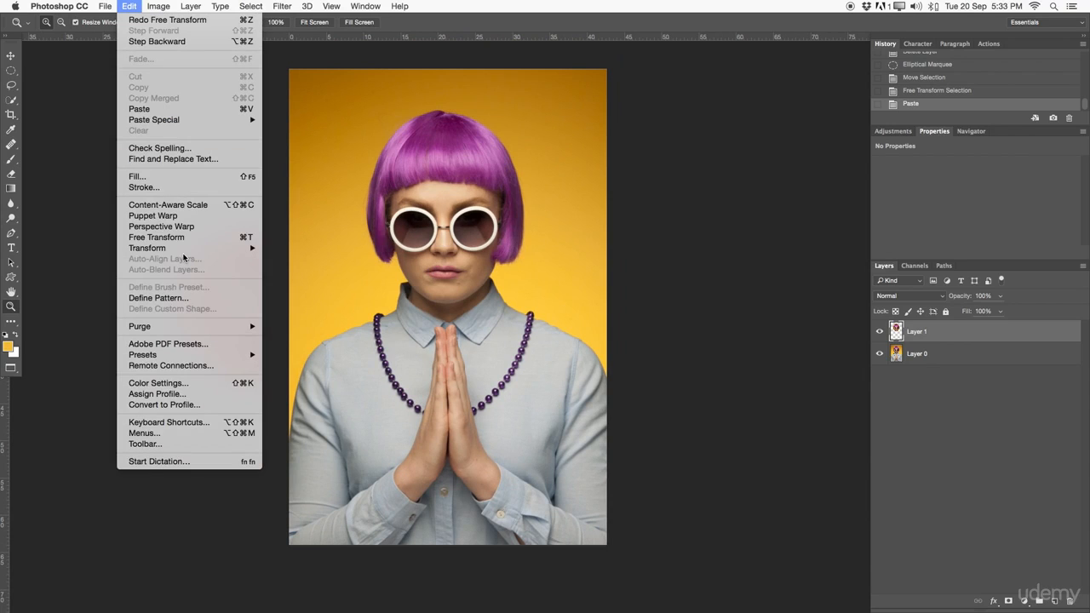
mouse_move(184, 249)
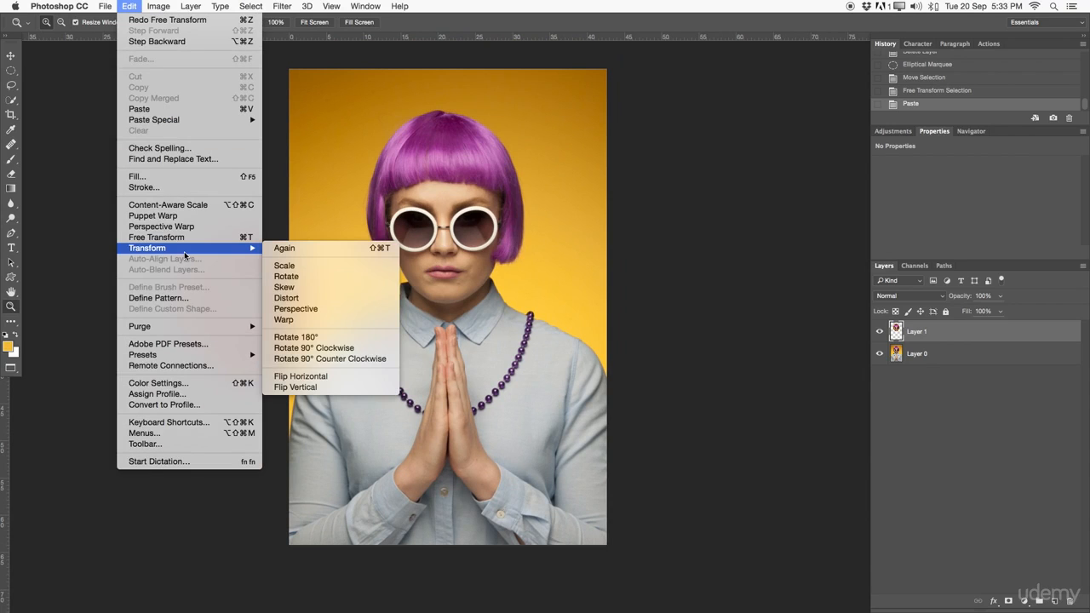
click(319, 309)
mouse_move(539, 106)
mouse_down()
mouse_move(615, 100)
mouse_move(488, 102)
mouse_move(539, 104)
mouse_up()
drag(534, 313, 537, 336)
key(Escape)
key(z)
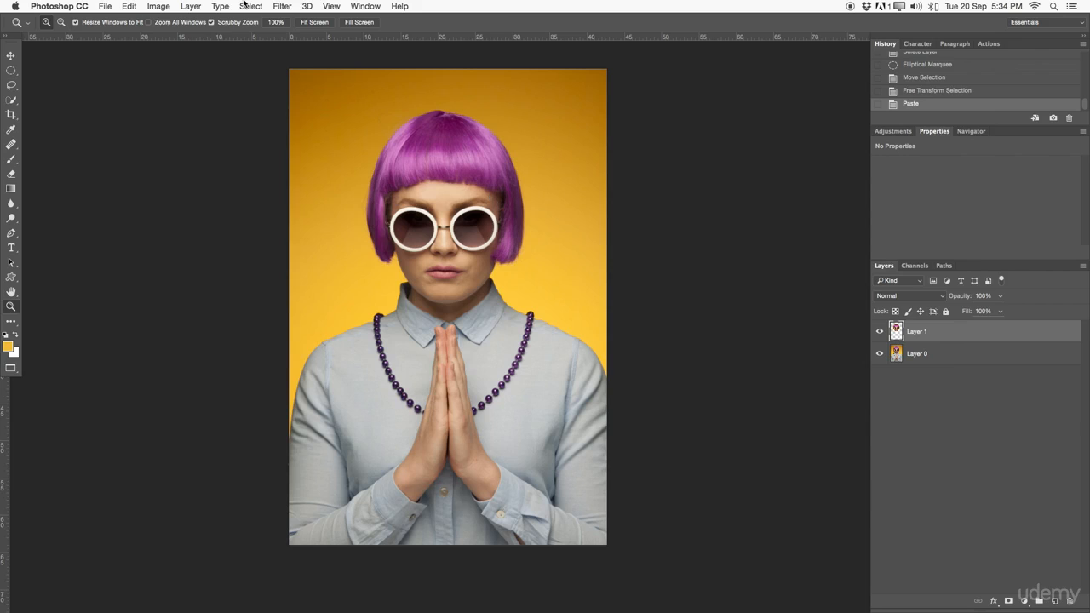
- Warp the pasted head layer by reshaping the face and hair and pulling the right-hand and lower-left corners outward
click(128, 6)
mouse_move(255, 255)
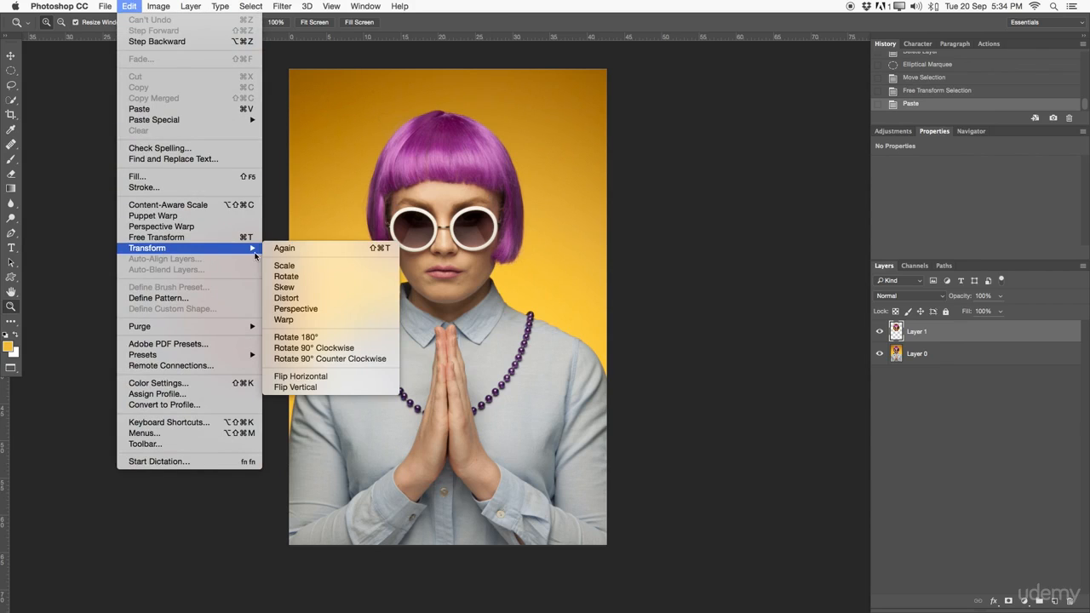
click(326, 316)
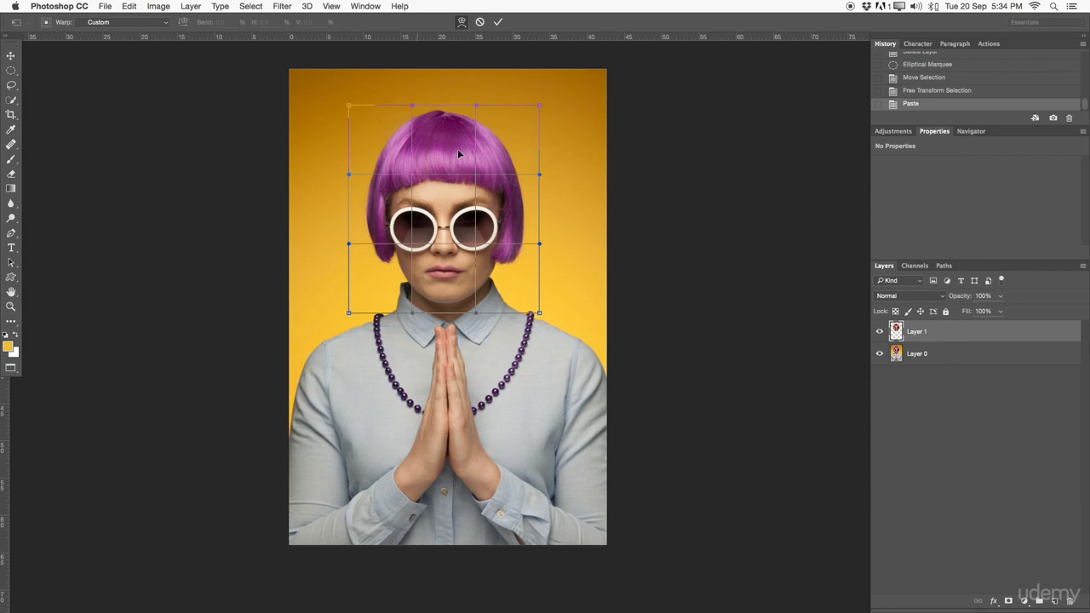
drag(453, 275, 420, 228)
drag(421, 175, 395, 119)
drag(534, 108, 623, 106)
drag(538, 315, 611, 326)
drag(349, 314, 304, 317)
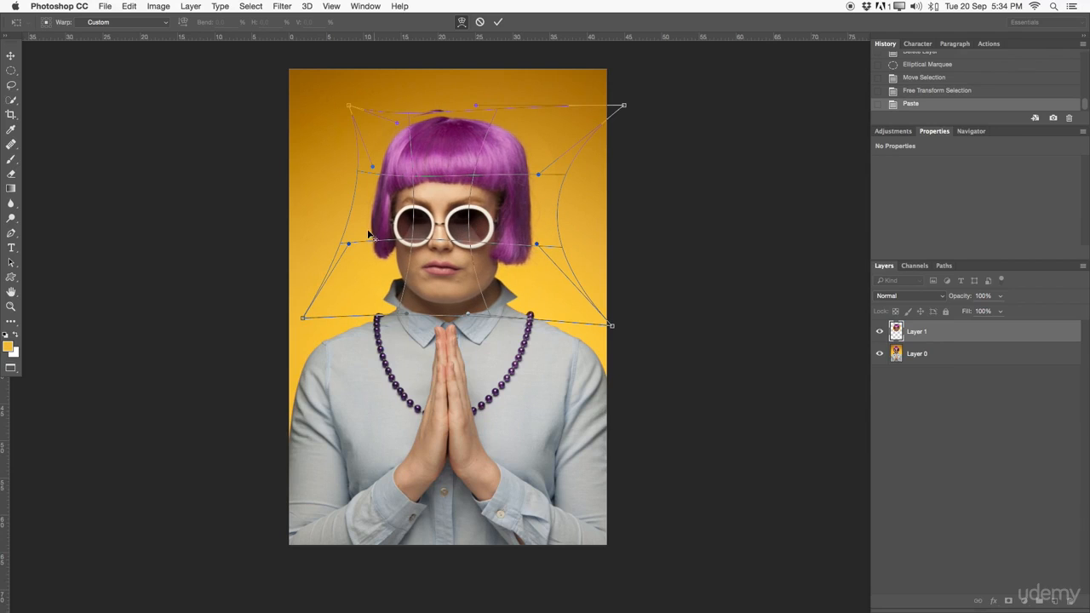
- Narrow the warped head's lower sides by moving both lower side handles inward, apply the warp, and revert to the pasted state
drag(348, 245, 372, 243)
drag(536, 244, 529, 245)
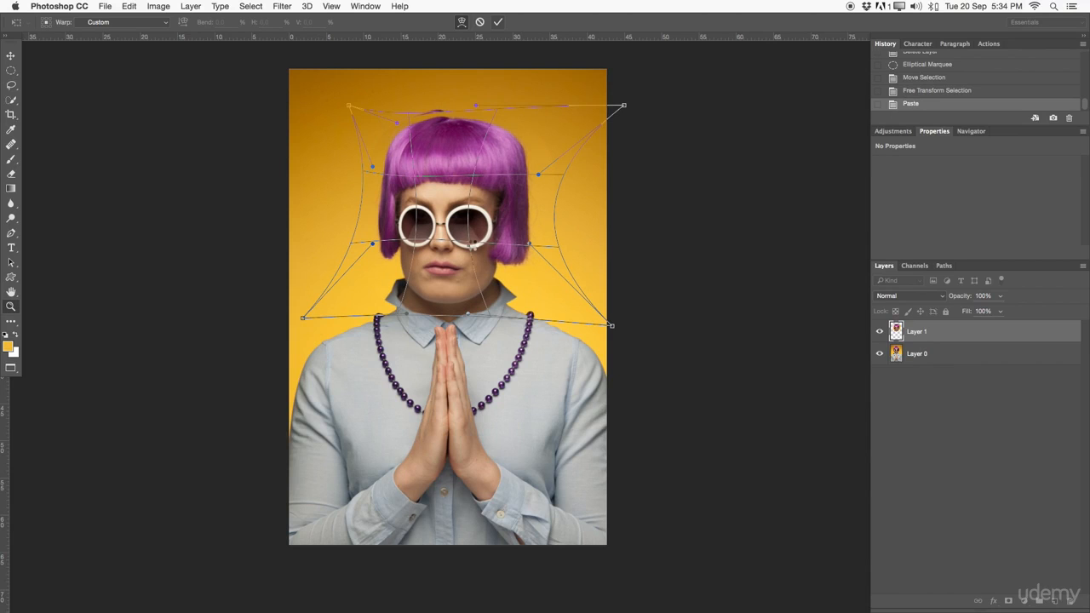
key(Return)
mouse_move(474, 244)
mouse_down()
mouse_move(496, 251)
mouse_move(481, 256)
mouse_up()
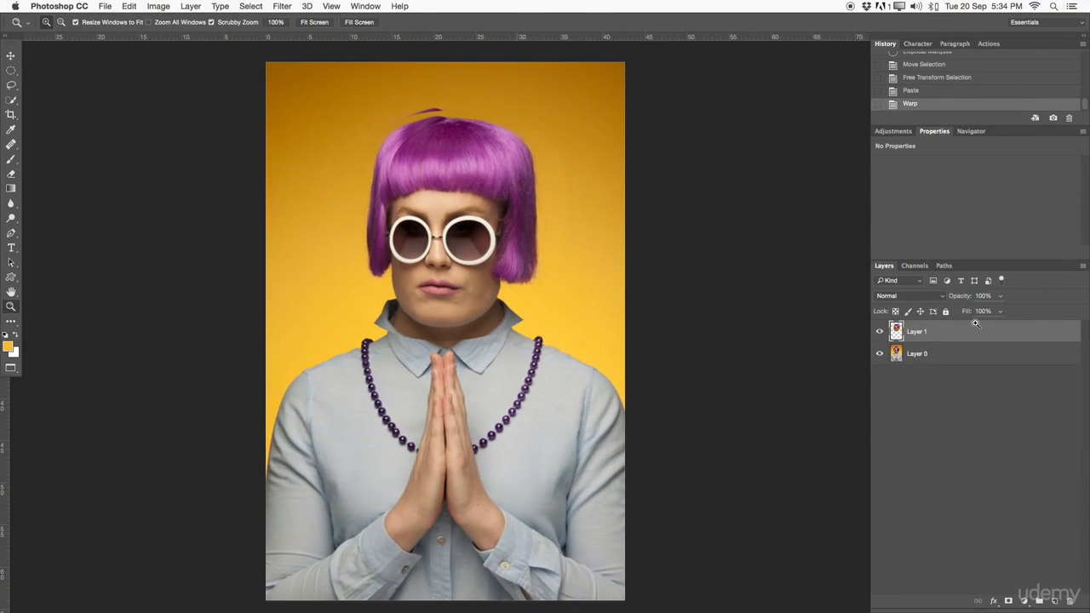
click(910, 91)
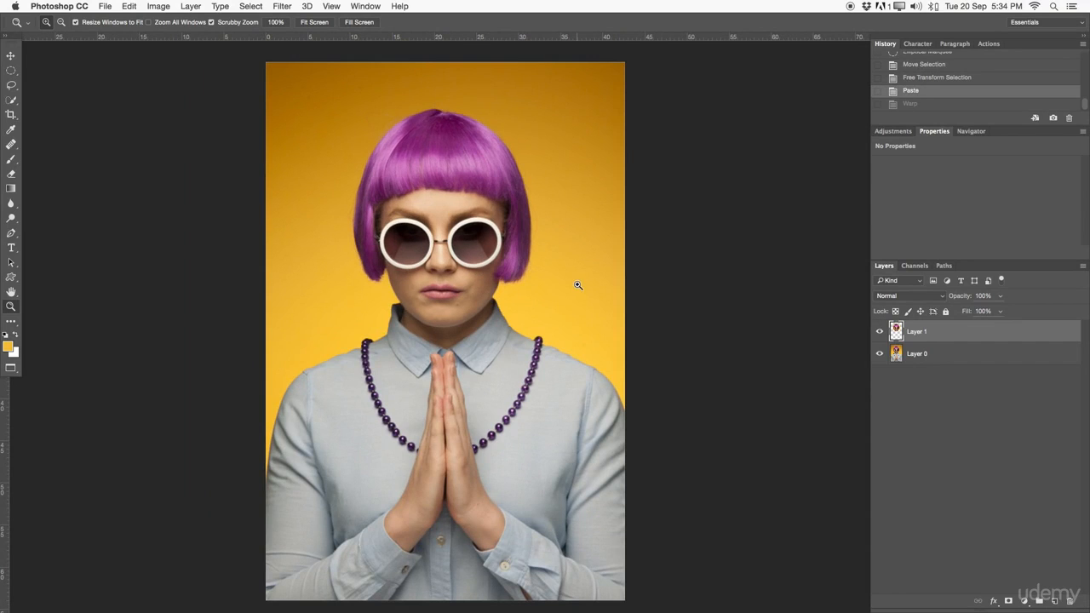
click(129, 6)
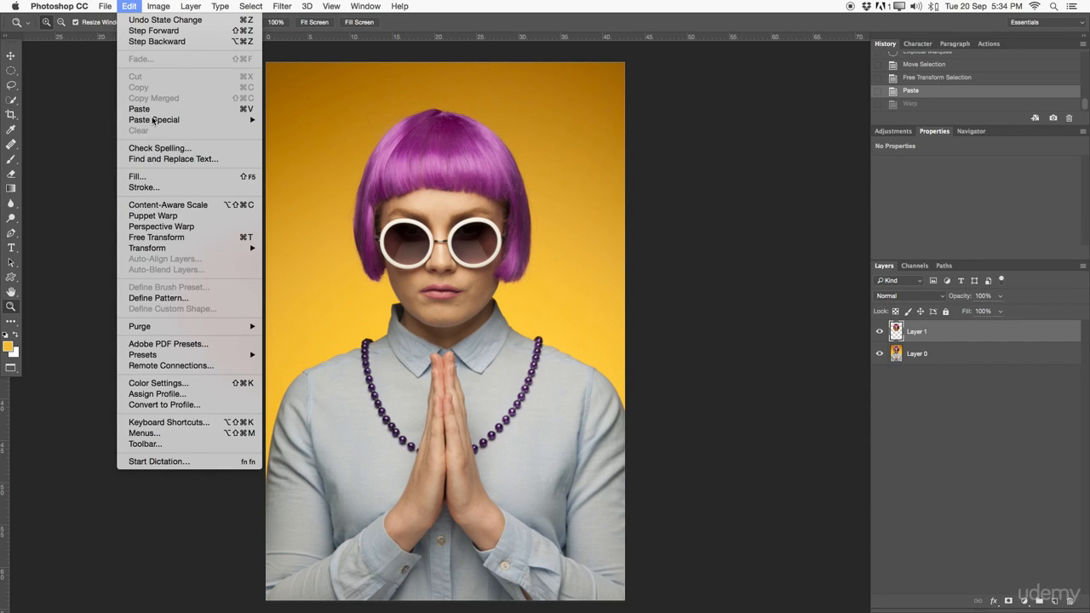
mouse_move(161, 249)
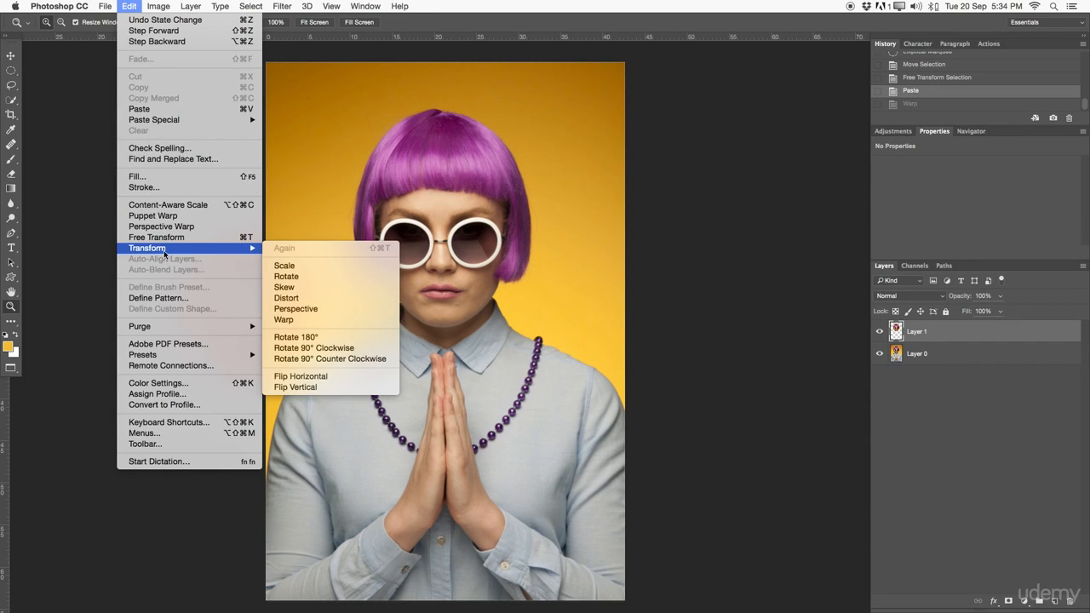
click(326, 349)
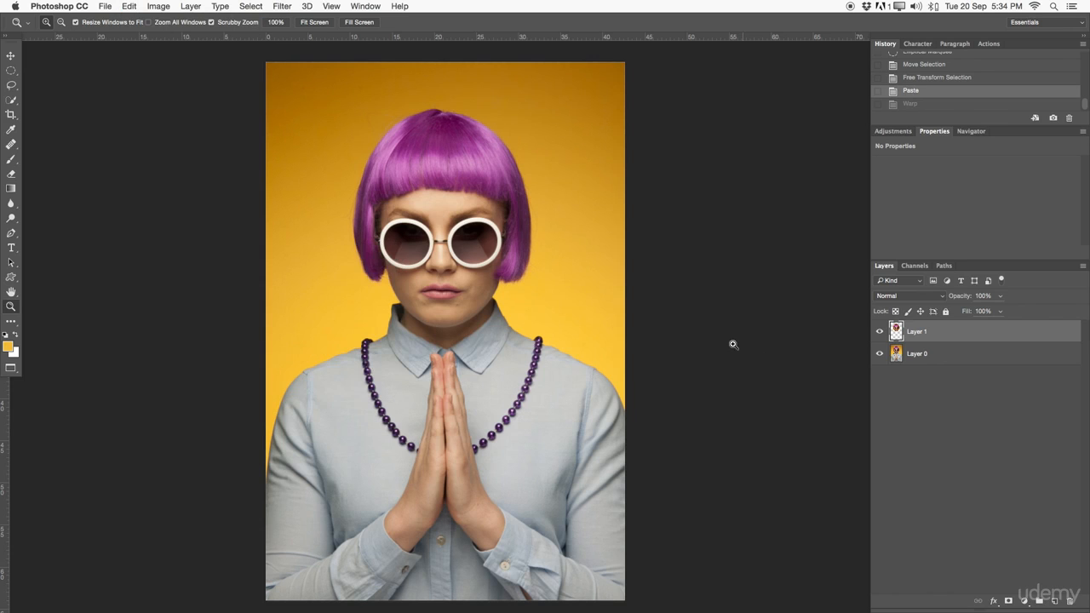
- Delete the copied head layer and select the lips on the portrait with the Lasso tool, leaving a small margin of skin
key(Delete)
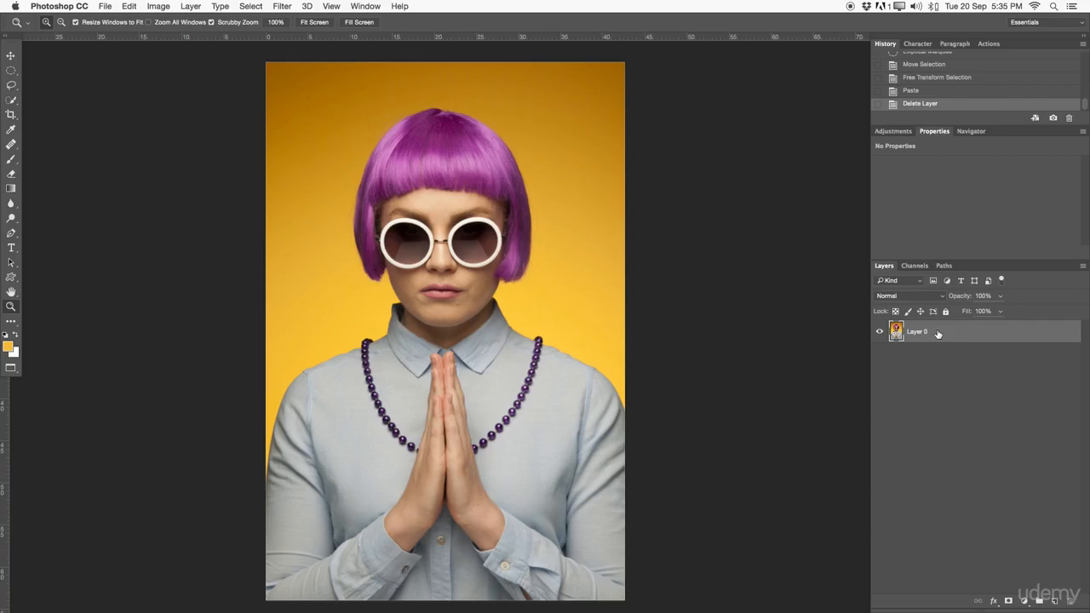
drag(464, 272, 537, 271)
drag(441, 287, 484, 268)
key(l)
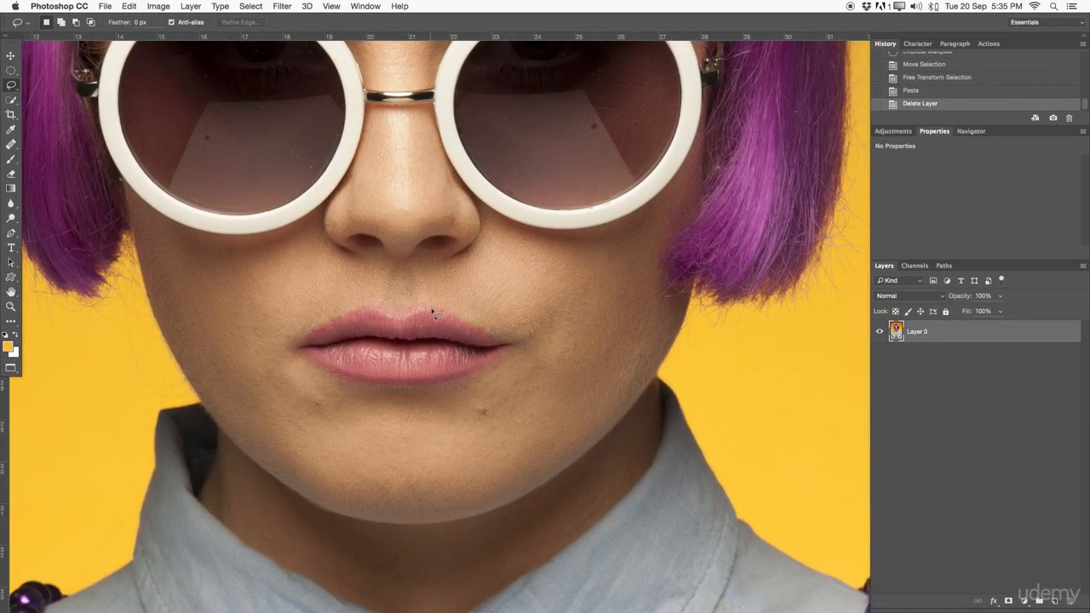
mouse_move(405, 311)
mouse_down()
mouse_move(343, 302)
mouse_move(295, 329)
mouse_move(289, 356)
mouse_move(355, 394)
mouse_move(463, 395)
mouse_move(523, 348)
mouse_move(511, 330)
mouse_move(452, 304)
mouse_move(406, 299)
mouse_move(389, 317)
mouse_up()
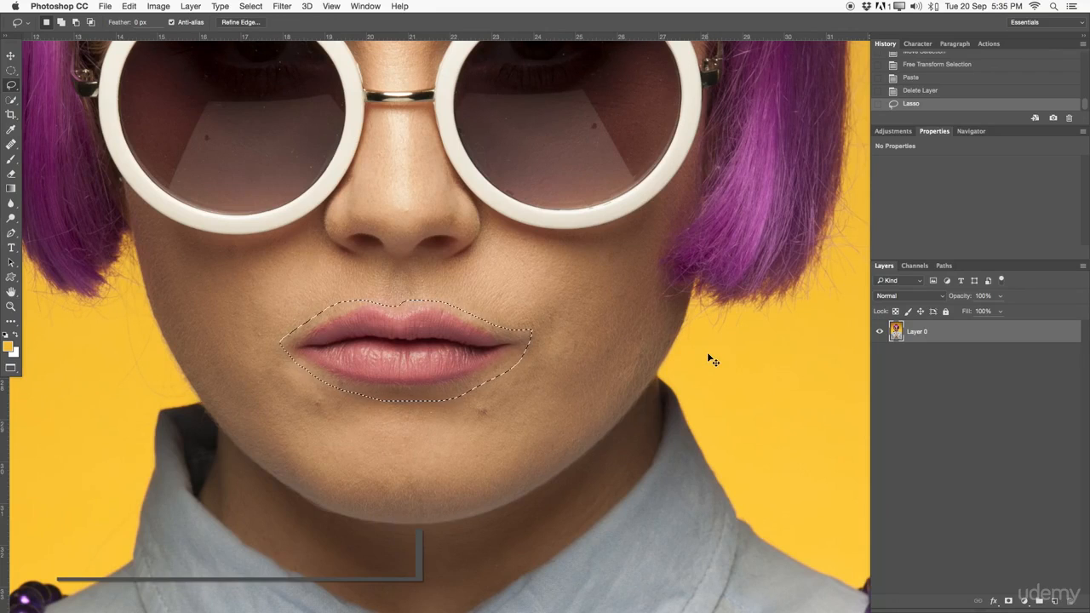
- Copy the selected lips onto a new layer and check the cutout by hiding and showing the portrait layer
key(super+c)
key(super+v)
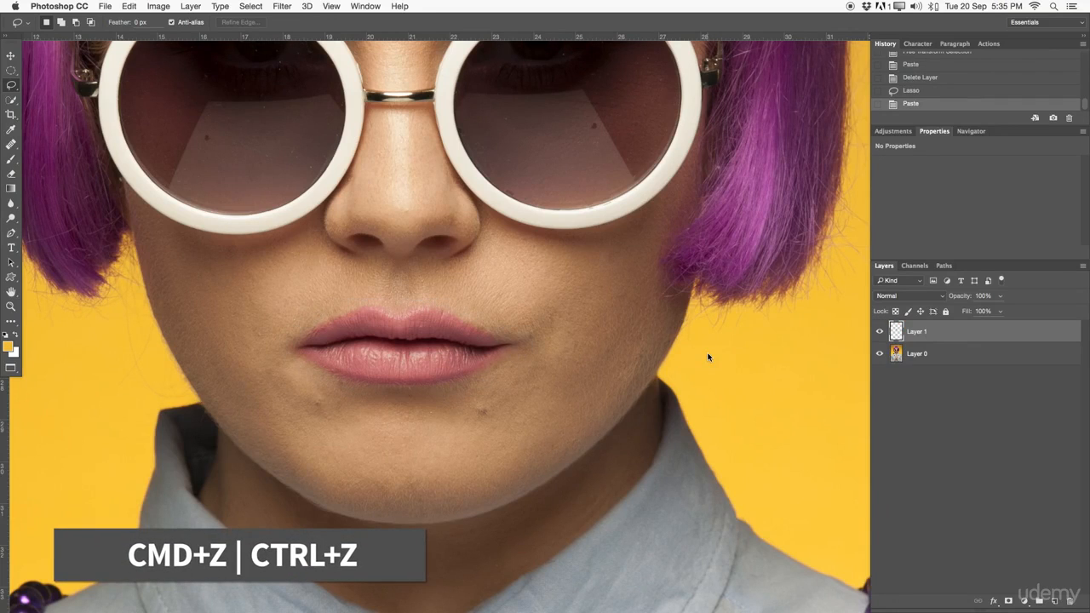
click(879, 352)
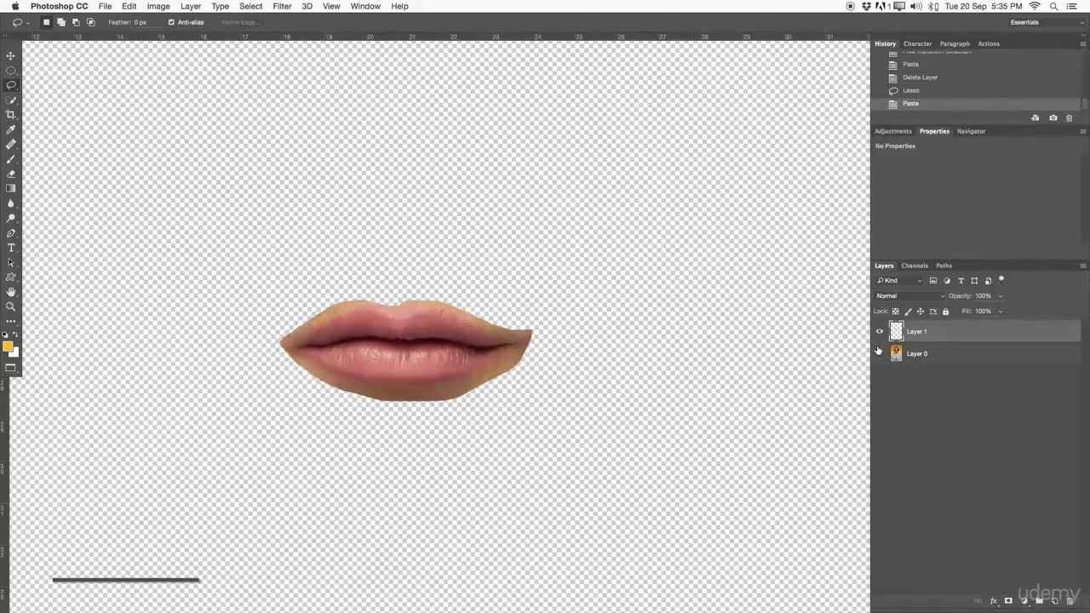
click(879, 353)
click(920, 339)
- Start Puppet Warp on the lips layer and toggle the mesh display off and on
key(z)
drag(555, 309, 491, 235)
click(158, 6)
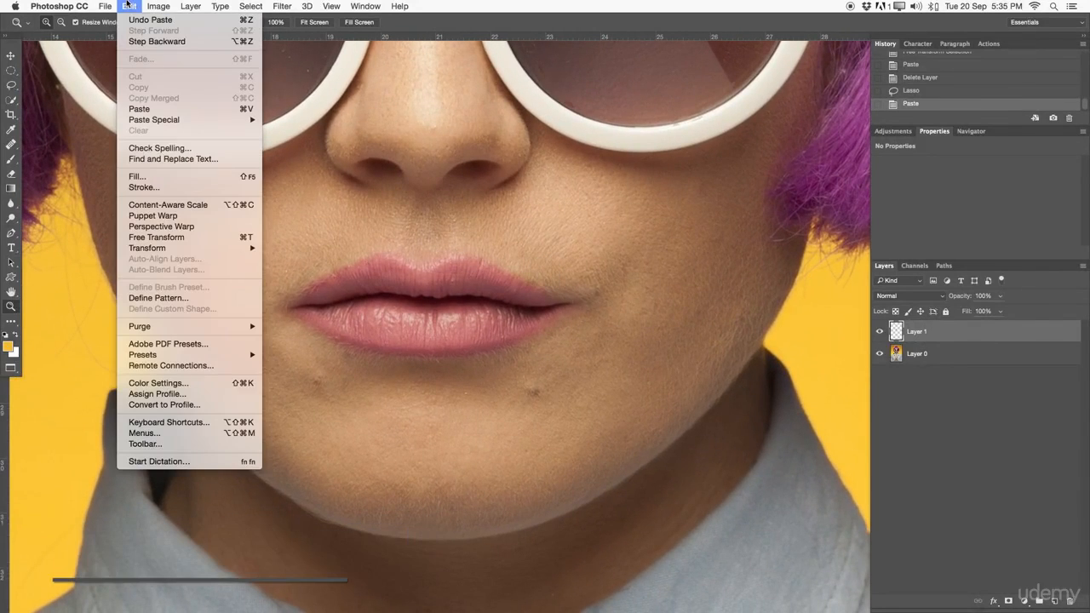
click(176, 217)
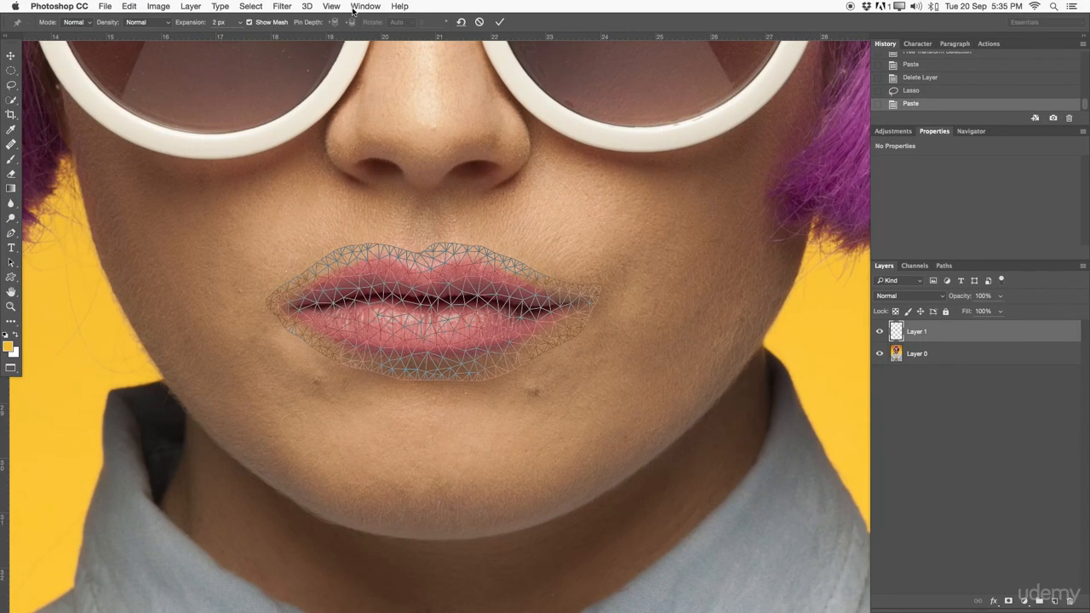
click(192, 28)
click(250, 23)
click(250, 23)
- Try pinning the centre of the lips and stretching the right mouth corner, delete and restore that pin, and leave Puppet Warp
click(419, 291)
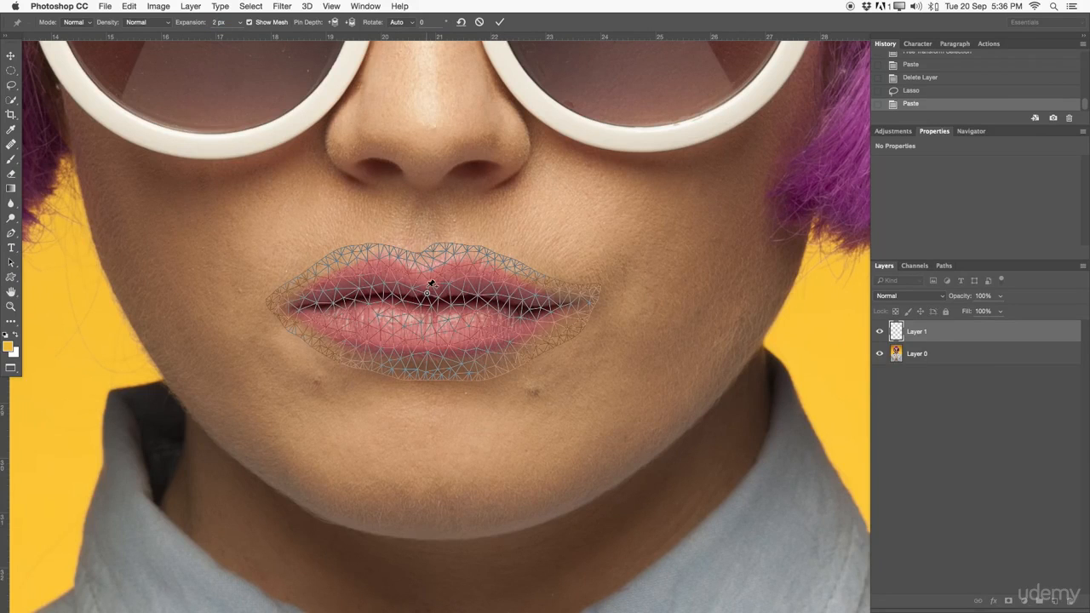
mouse_move(587, 295)
mouse_down()
mouse_move(587, 324)
mouse_move(570, 341)
mouse_move(530, 199)
mouse_move(566, 345)
mouse_move(540, 178)
mouse_move(544, 428)
mouse_move(263, 304)
mouse_move(550, 223)
mouse_move(349, 382)
mouse_move(596, 207)
mouse_move(451, 438)
mouse_move(628, 310)
mouse_move(628, 297)
mouse_move(602, 298)
mouse_up()
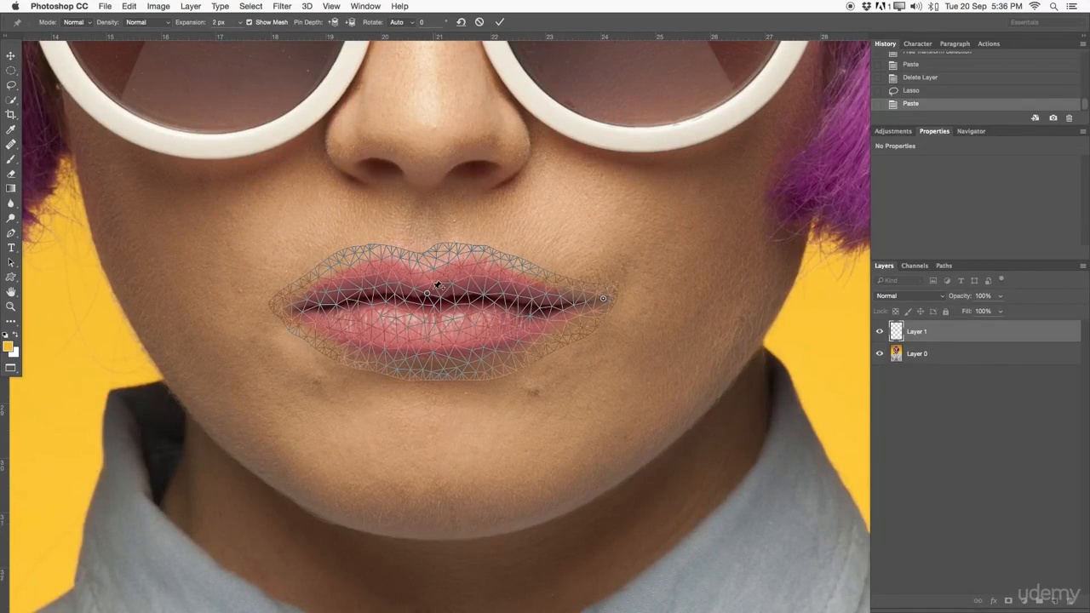
key(Delete)
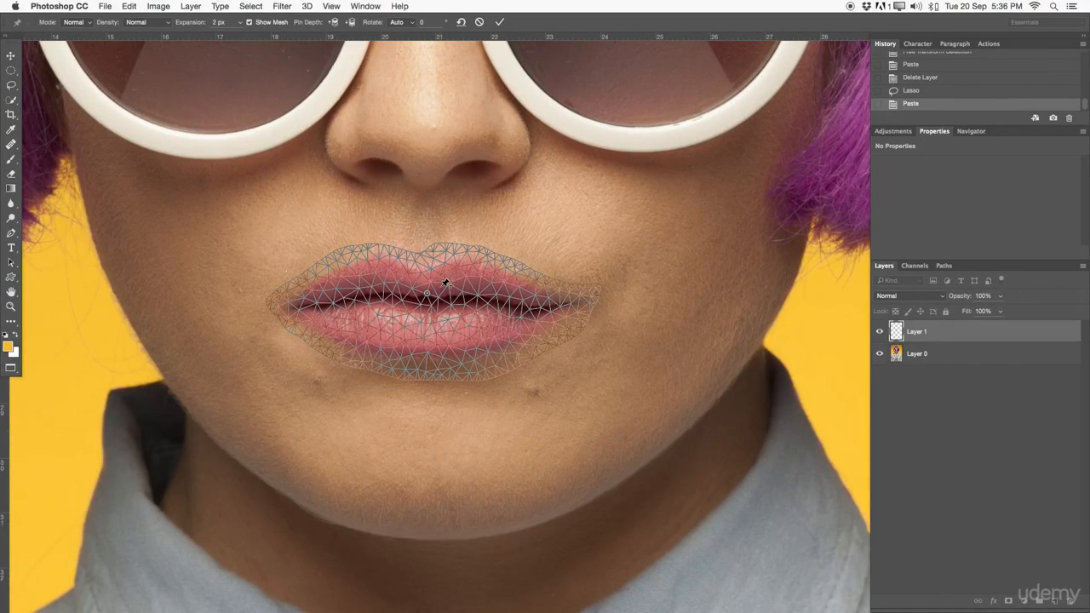
key(ctrl+z)
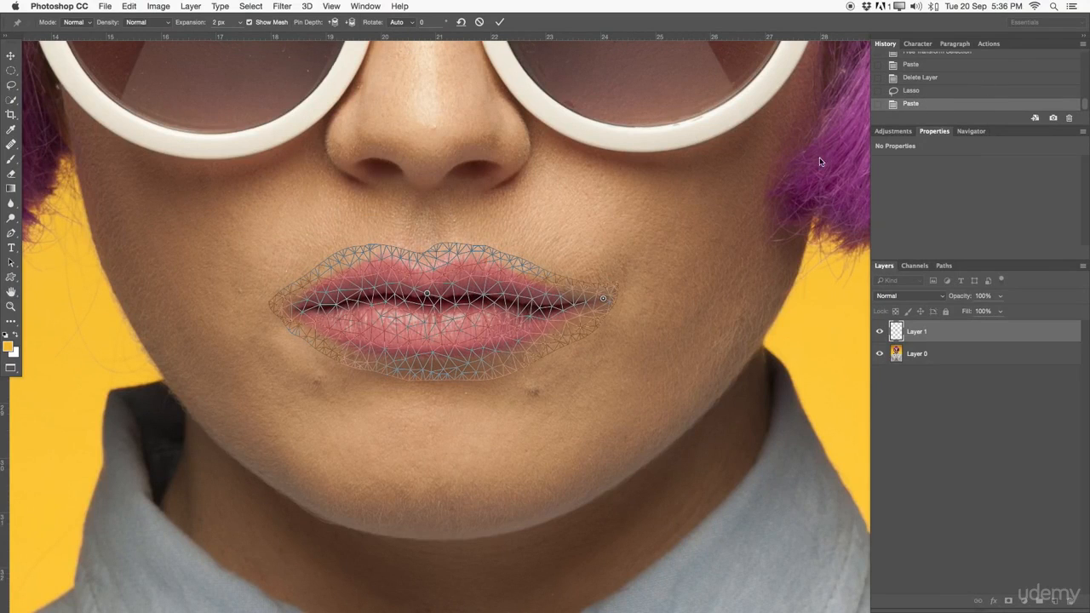
key(Return)
- Start Puppet Warp on the lips layer and pin the upper lip's outline from one mouth corner to the other
click(210, 5)
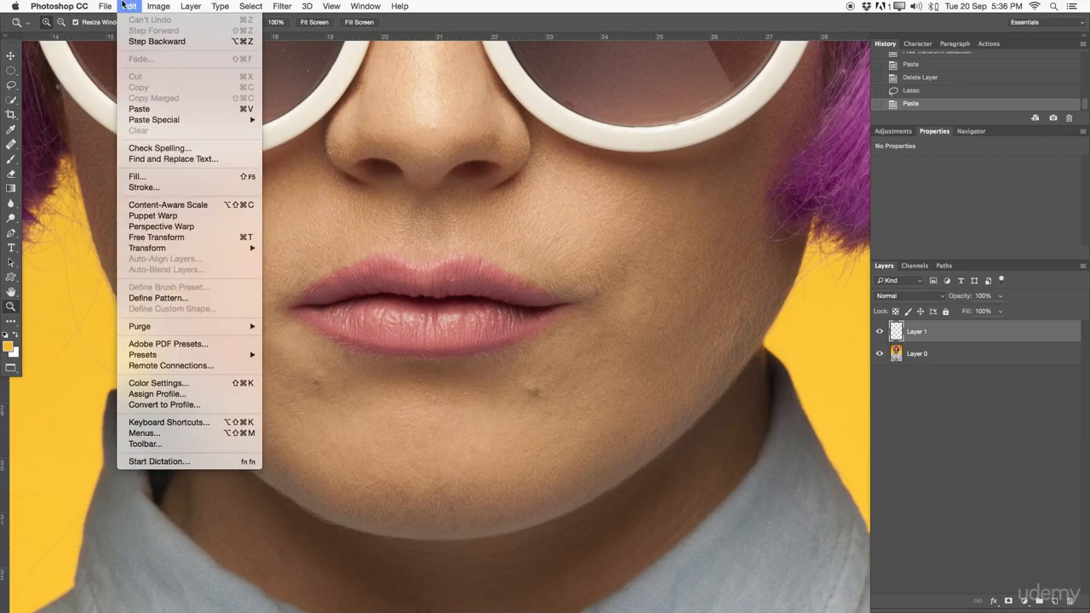
click(146, 216)
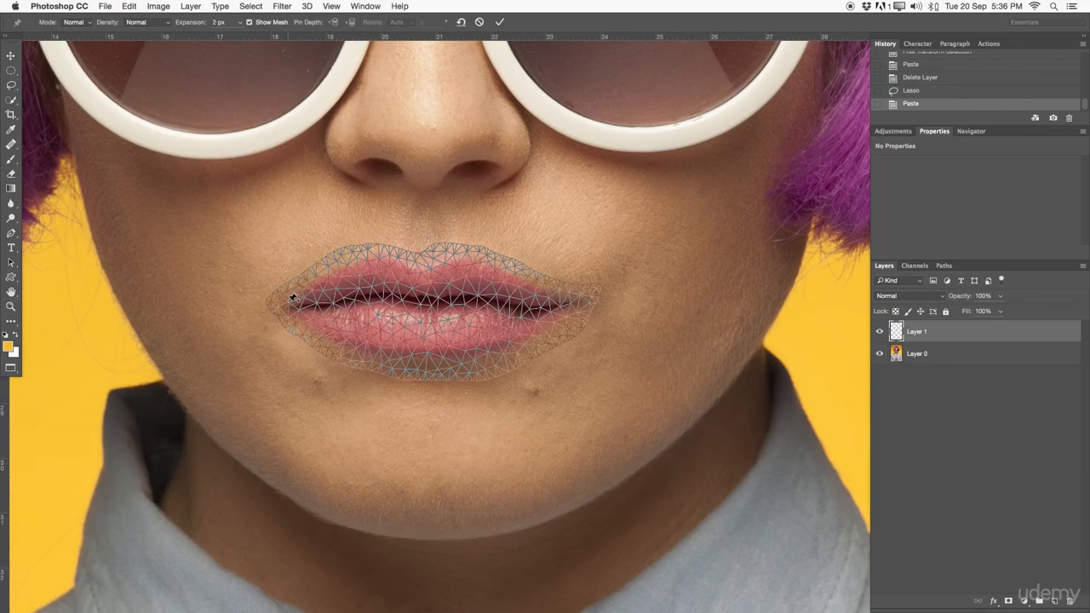
click(289, 300)
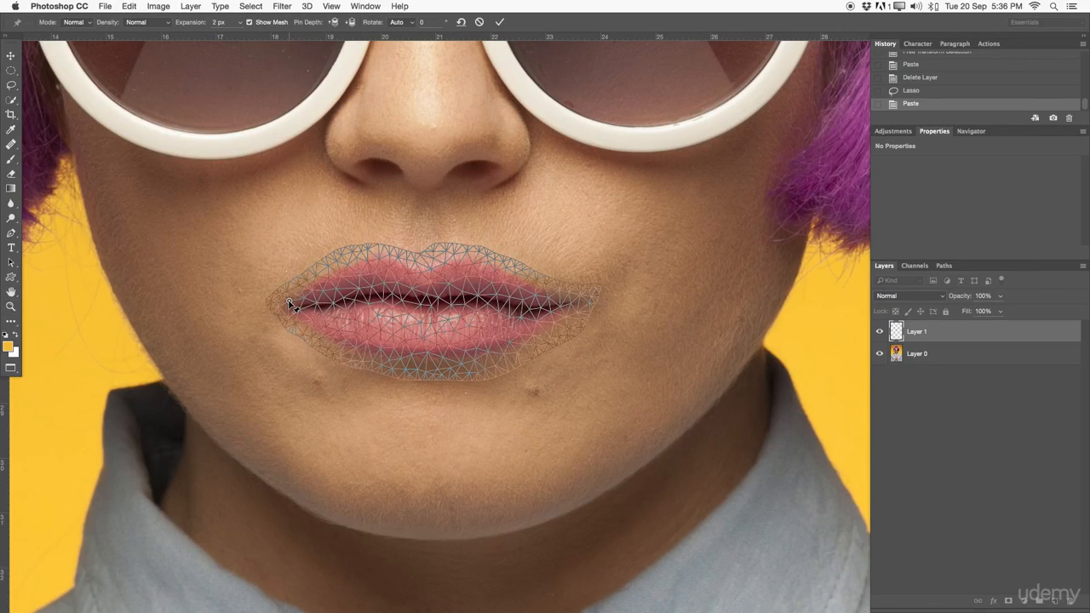
click(363, 260)
click(384, 255)
click(402, 266)
click(418, 269)
click(438, 266)
click(465, 256)
click(493, 268)
click(529, 282)
click(555, 291)
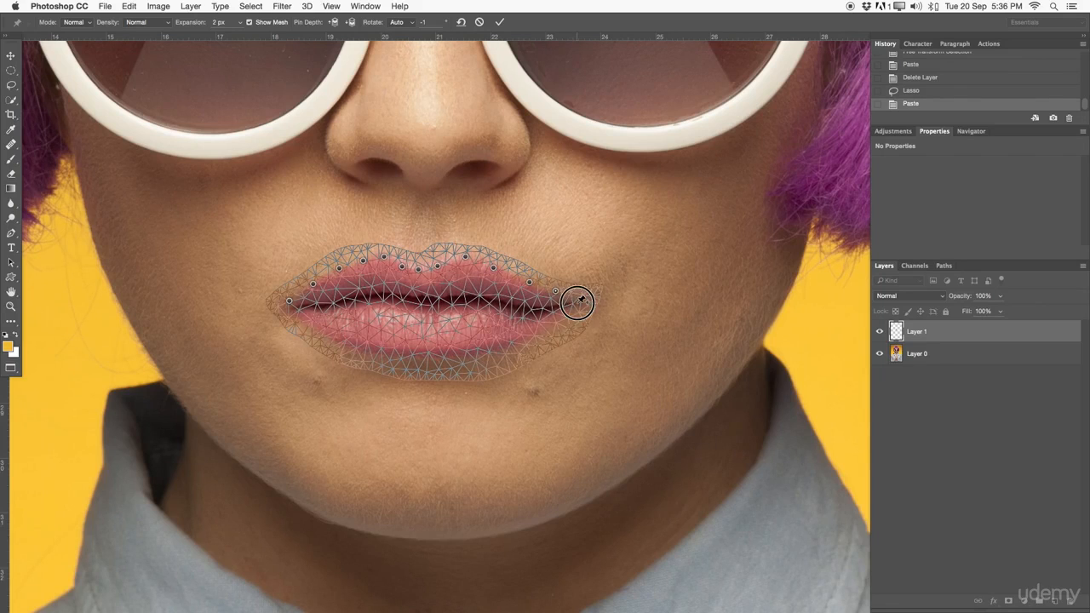
- Pin the lower lip's edge and the line between the lips, and hide the mesh to check the pins
click(531, 333)
click(463, 350)
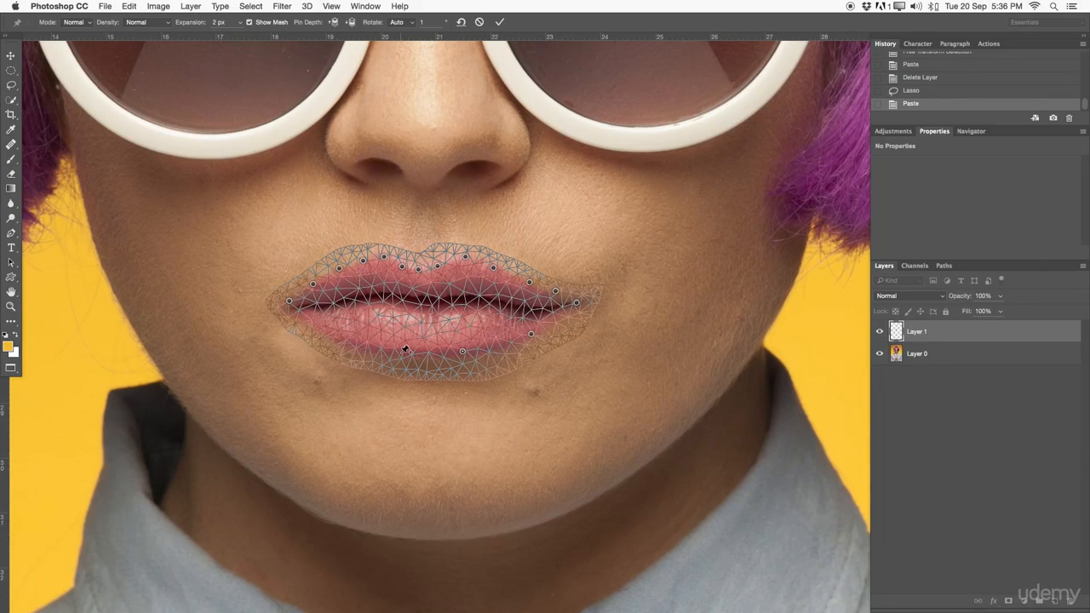
click(350, 343)
click(341, 303)
click(410, 300)
click(480, 299)
click(250, 22)
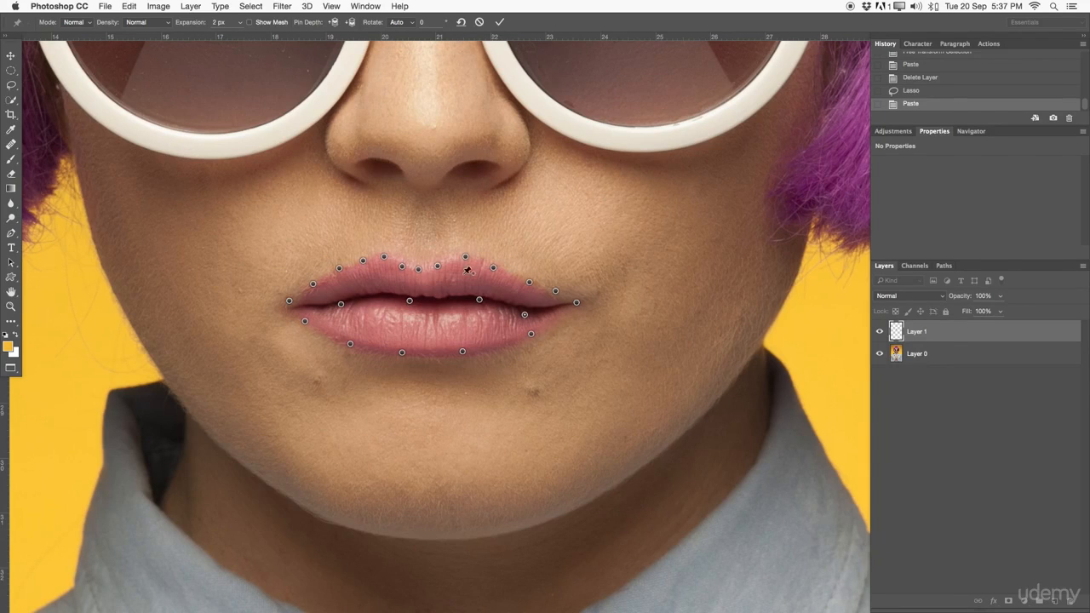
click(441, 297)
- Show the mesh again and nudge the left and central pins on the line between the lips
drag(340, 304, 341, 304)
click(250, 23)
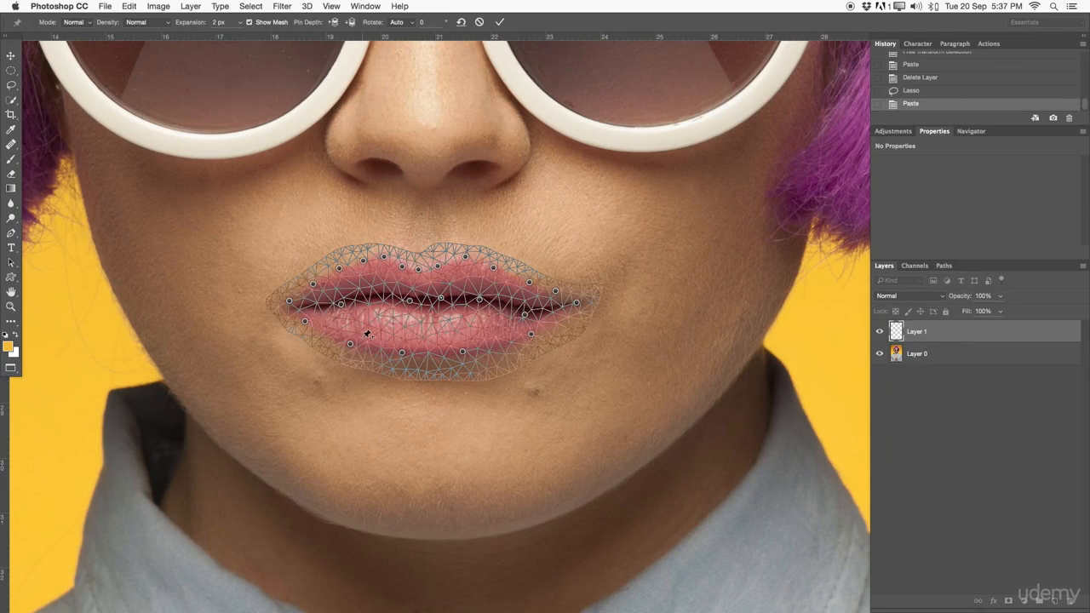
drag(342, 305, 341, 300)
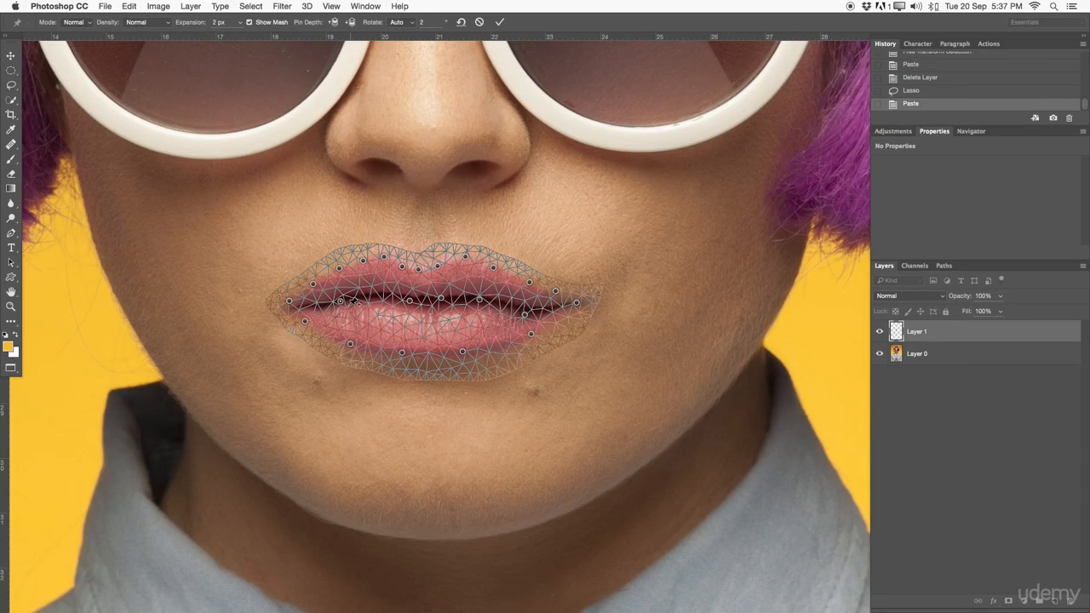
drag(409, 301, 408, 300)
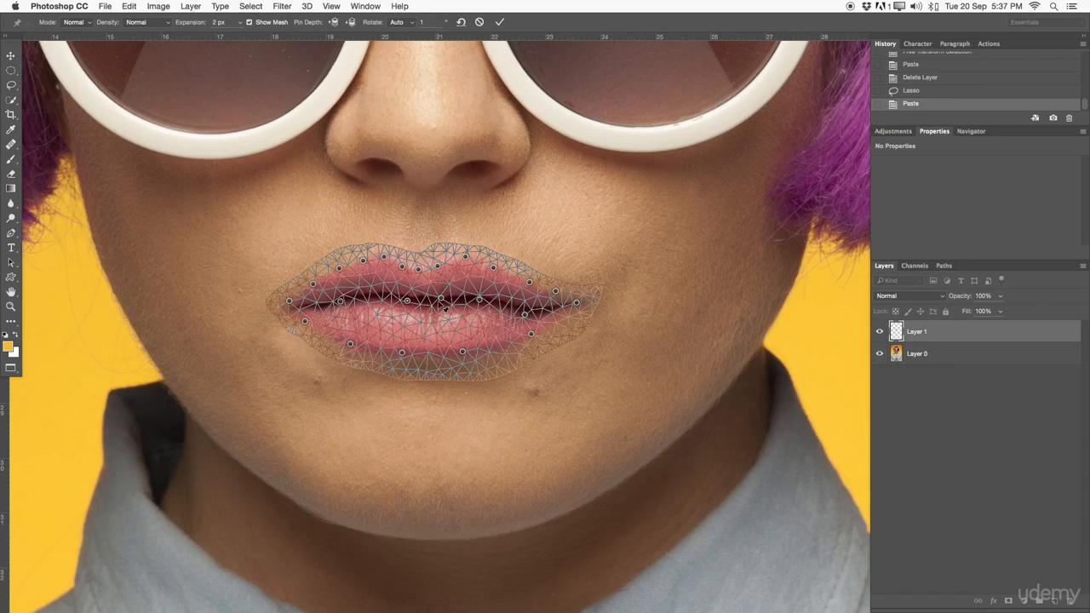
click(443, 297)
- Hide the mesh, raise the central pins of the mouth line slightly and pull both mouth corners inward
click(267, 22)
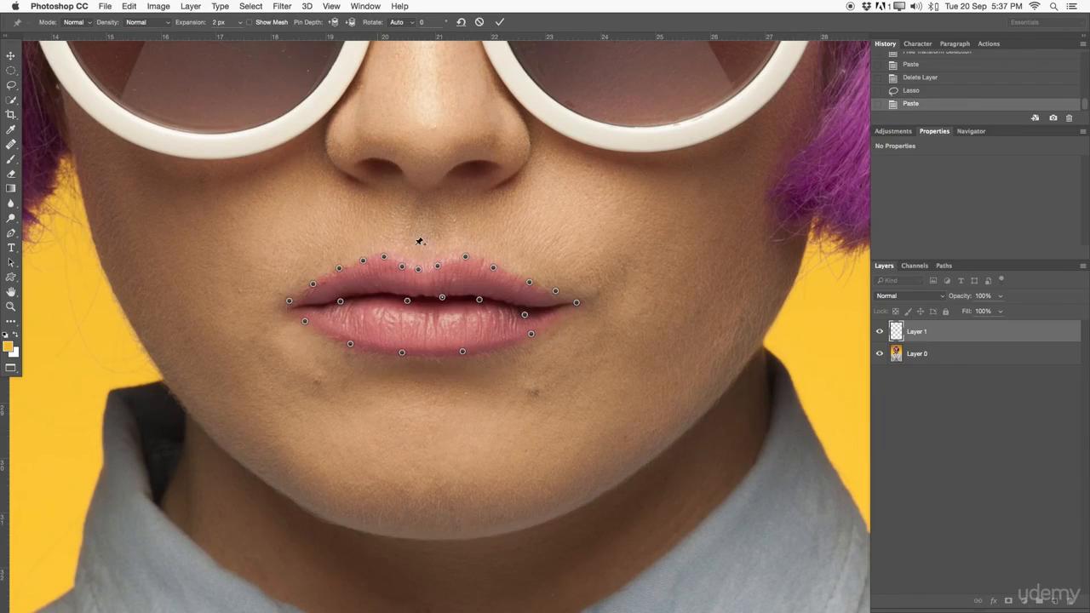
click(442, 296)
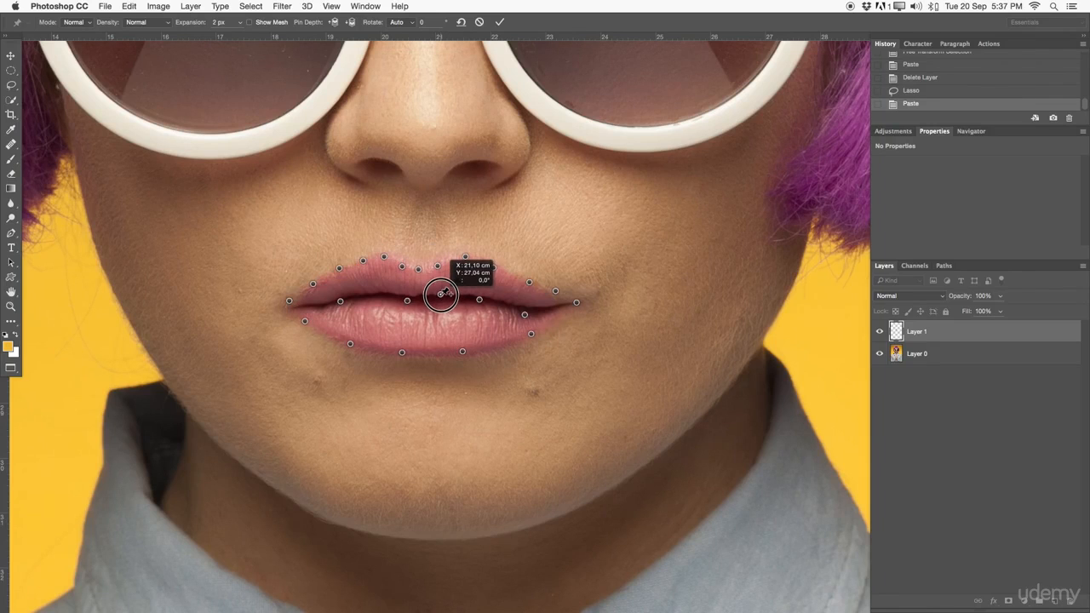
click(408, 298)
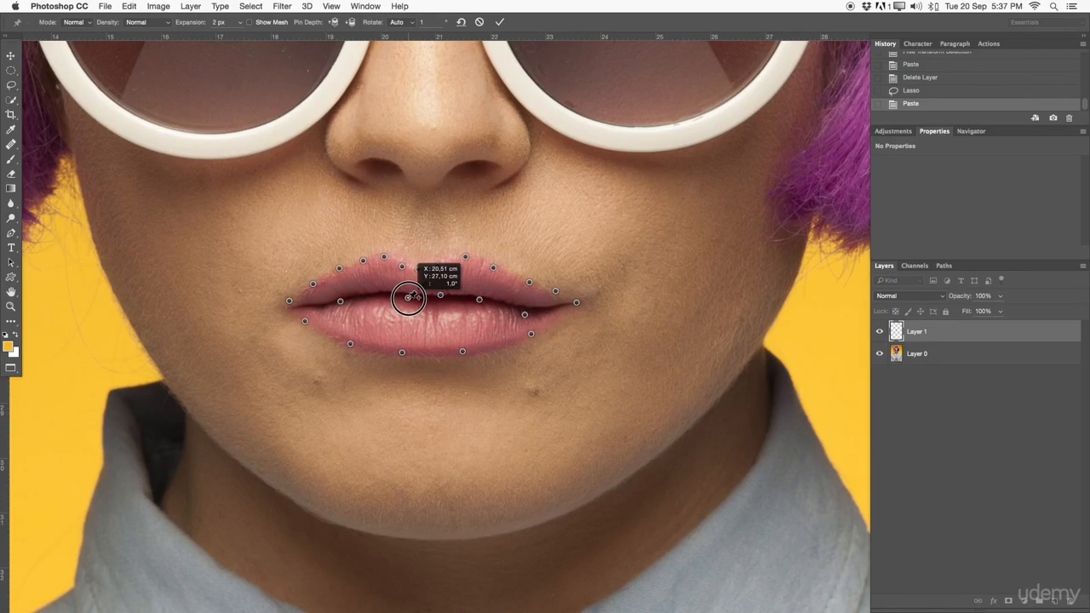
click(522, 313)
drag(576, 302, 568, 305)
drag(289, 300, 292, 298)
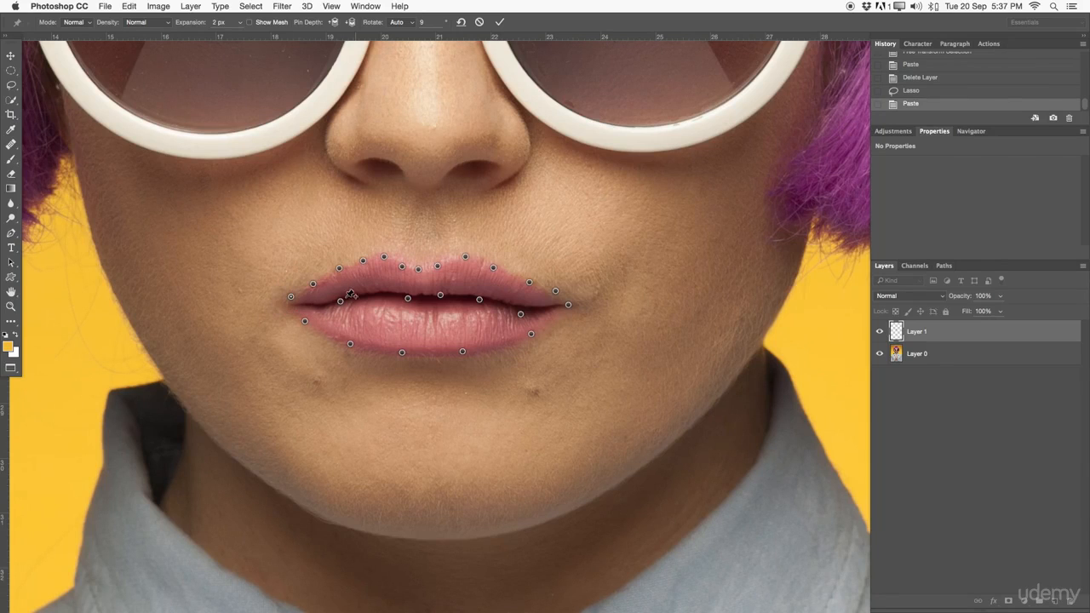
- Add and shift pins around the left mouth corner, and delete the outermost pin there with the mesh shown
drag(323, 304, 338, 302)
click(323, 301)
drag(327, 300, 324, 303)
drag(339, 304, 315, 300)
click(329, 300)
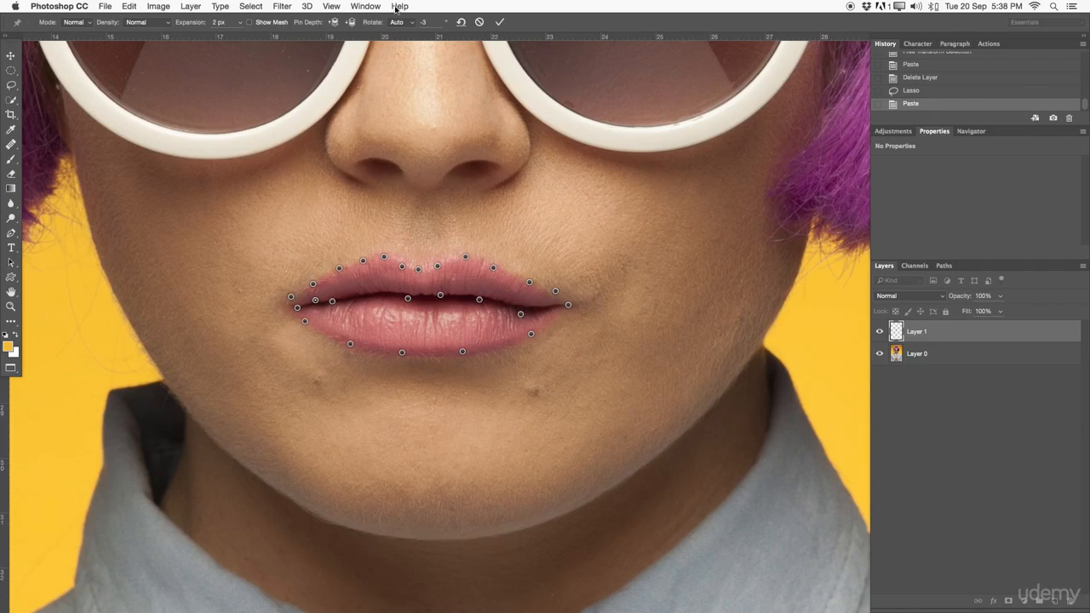
click(272, 22)
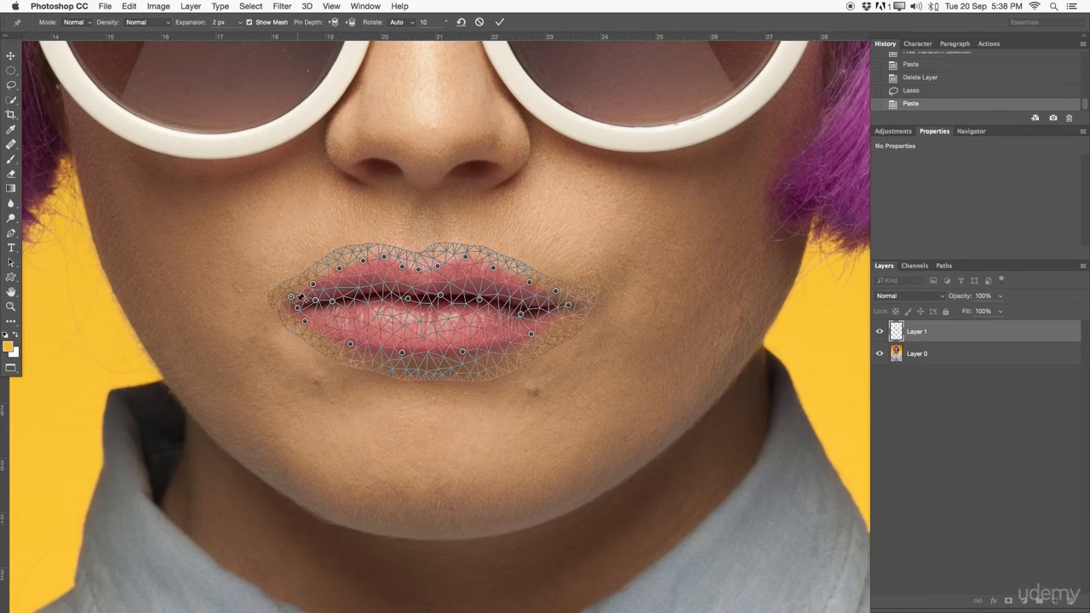
alt+click(291, 298)
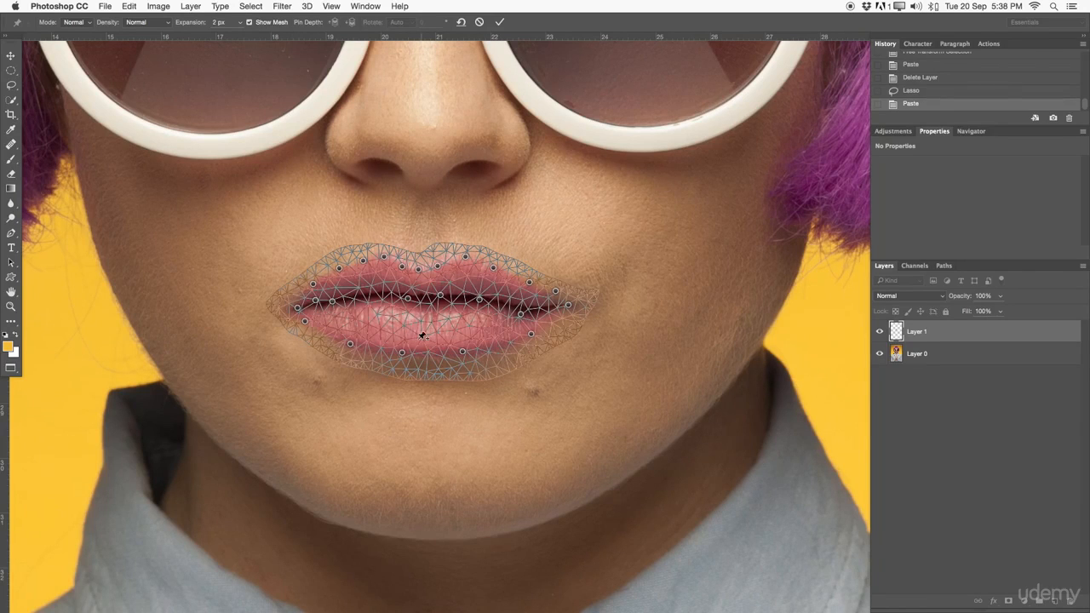
- Raise the lower lip's edge slightly at its right-hand pin and apply the Puppet Warp
click(402, 351)
click(464, 352)
drag(464, 351, 463, 345)
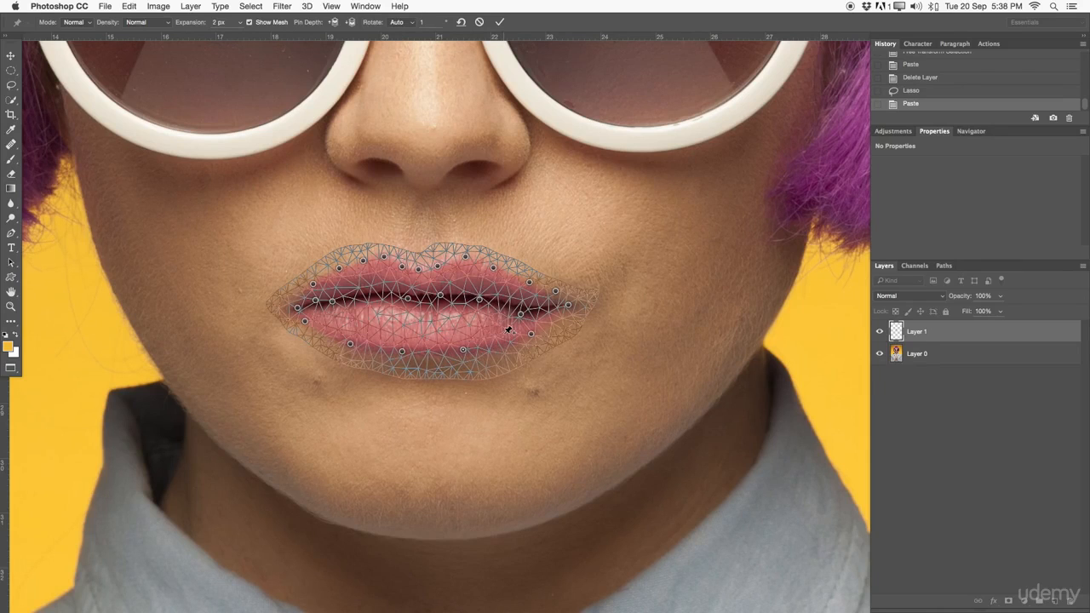
key(h)
click(500, 23)
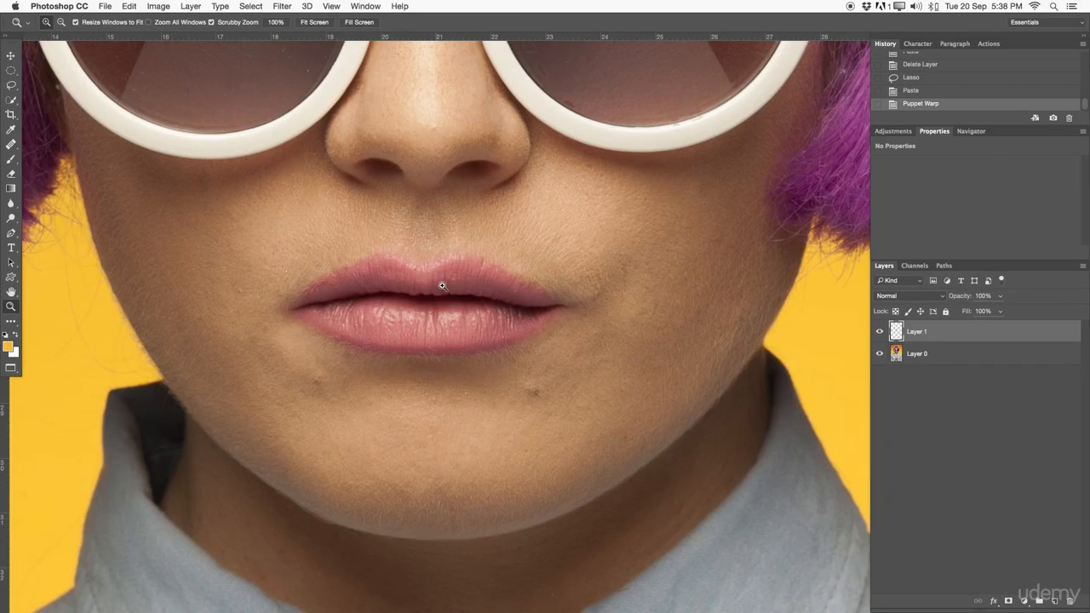
- Compare the lips before and after the warp by hiding and showing the lips layer, and inspect them in close-up
click(880, 332)
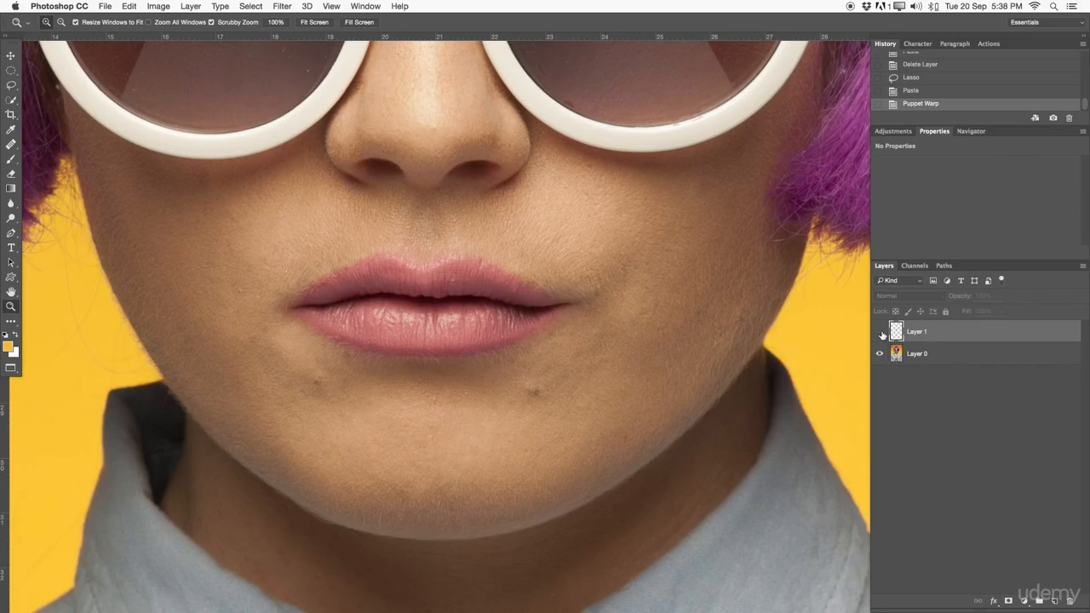
click(880, 332)
click(880, 332)
click(880, 332)
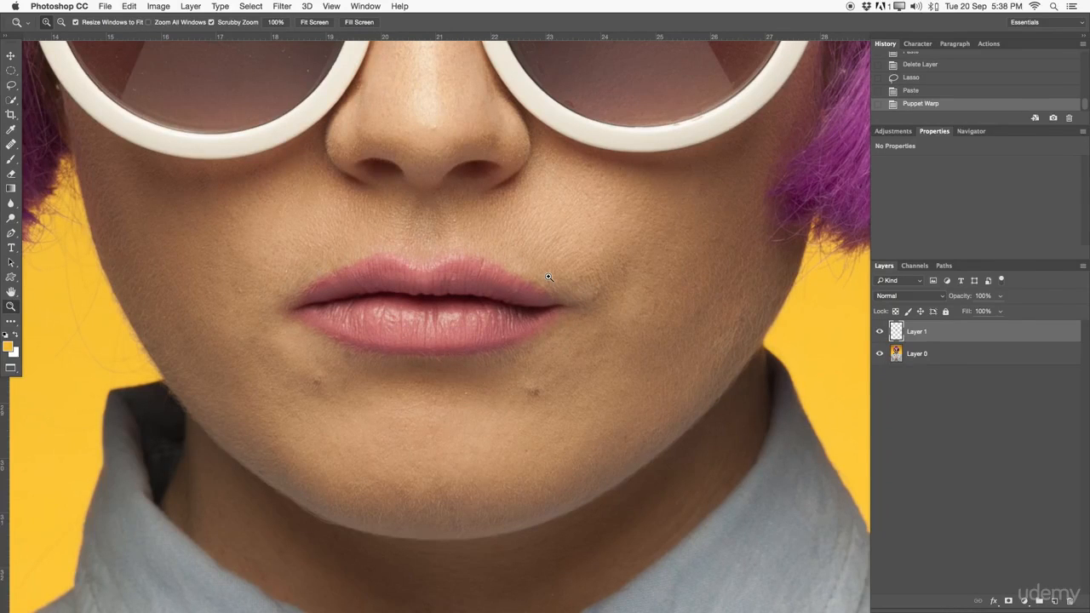
drag(599, 295, 625, 292)
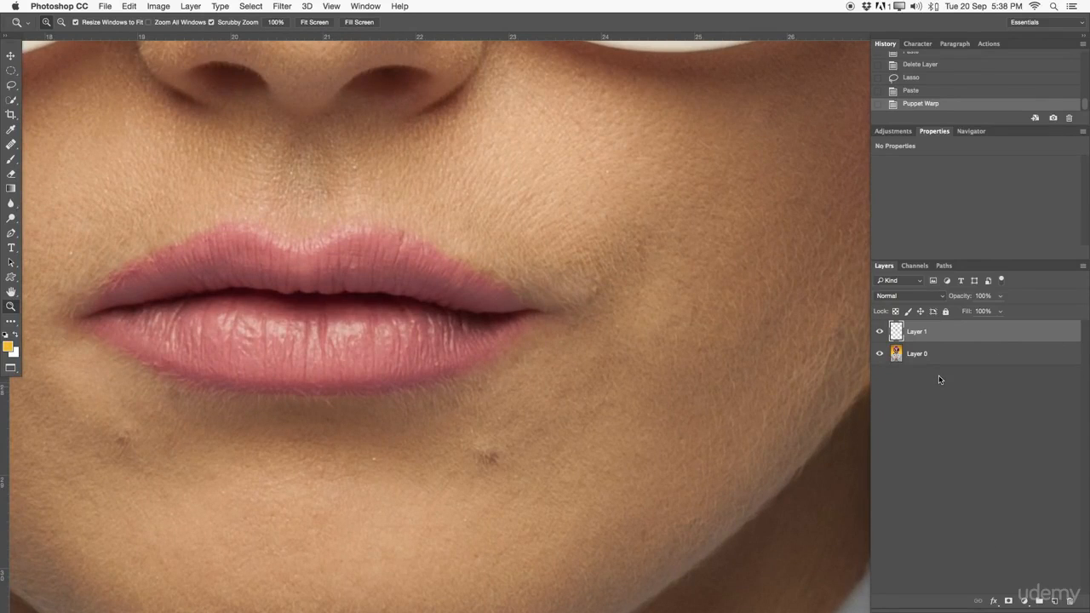
drag(591, 304, 459, 279)
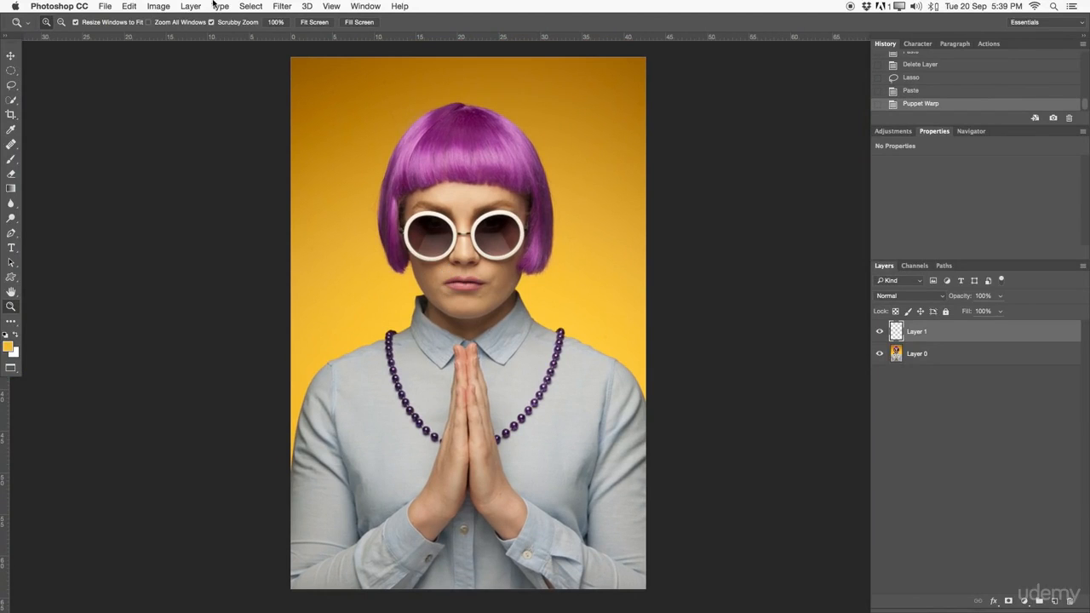
- Bring up the commands that apply to the whole image
click(160, 6)
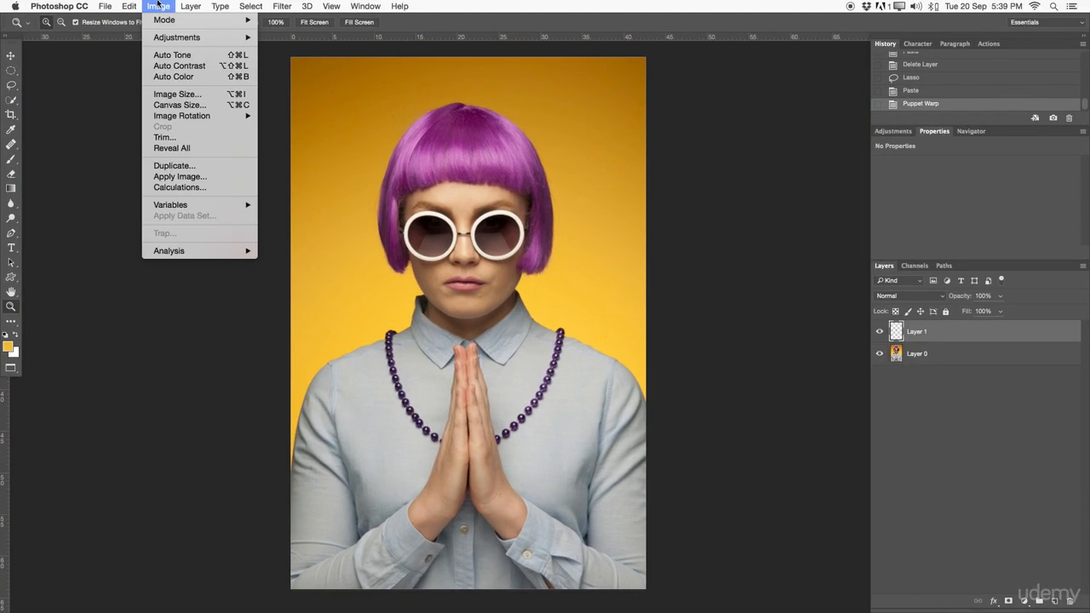